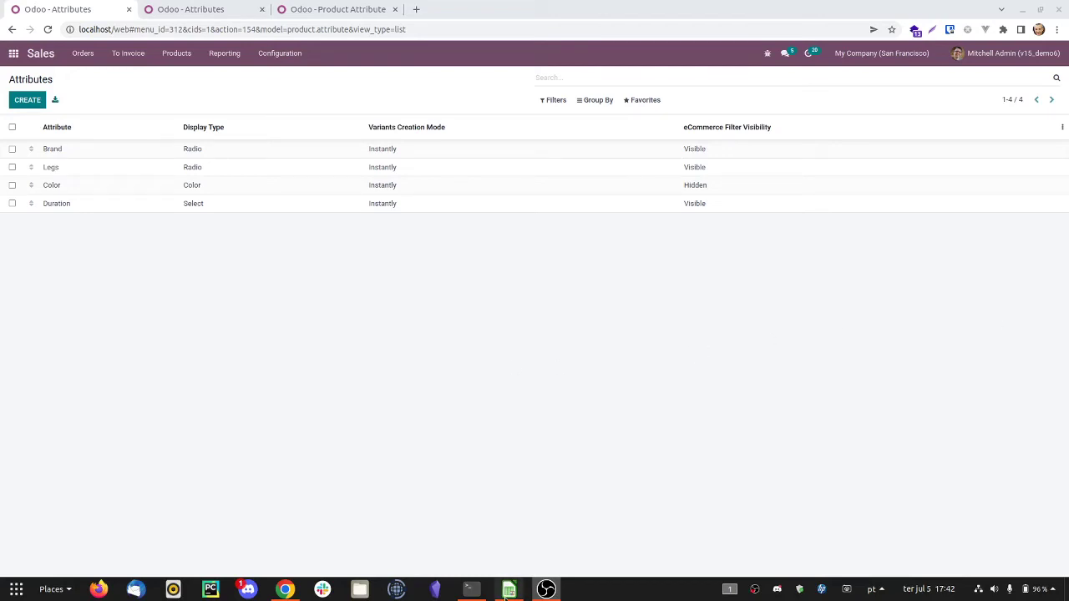
# - Review the product_template, product_attribute and product_attribute_value sheets of v15_products.xlsx, ending on product_template
pyautogui.moveTo(509, 589)
pyautogui.click(520, 547)
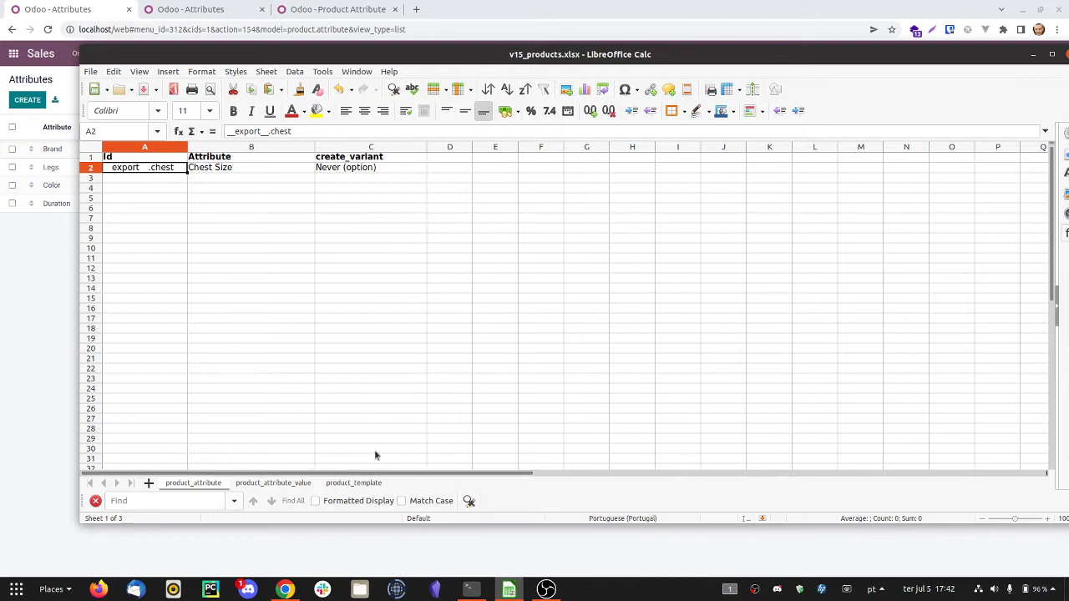
pyautogui.click(354, 483)
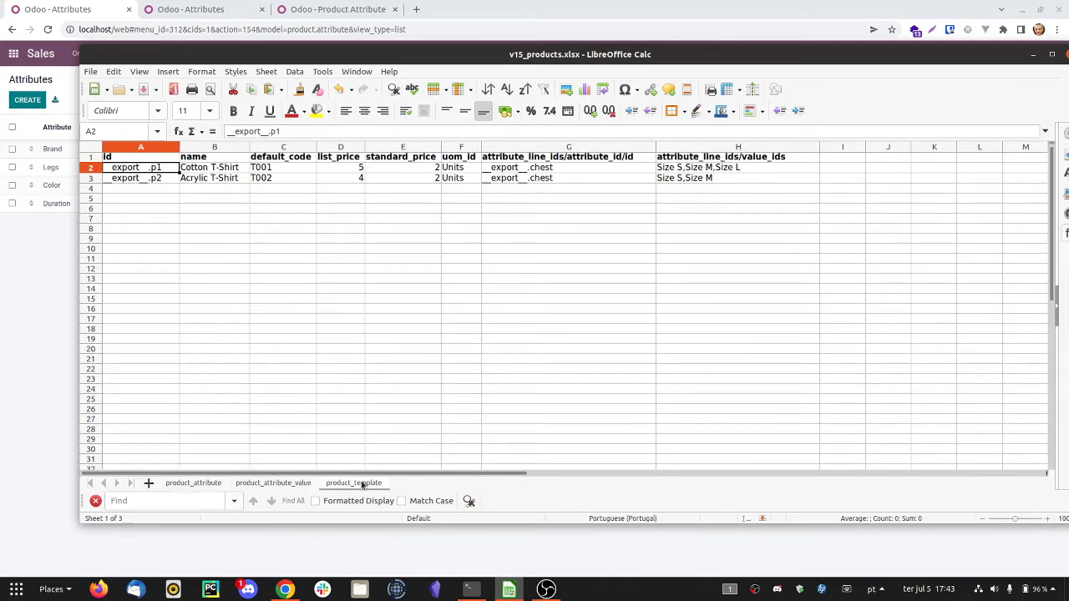
pyautogui.click(222, 168)
pyautogui.click(226, 178)
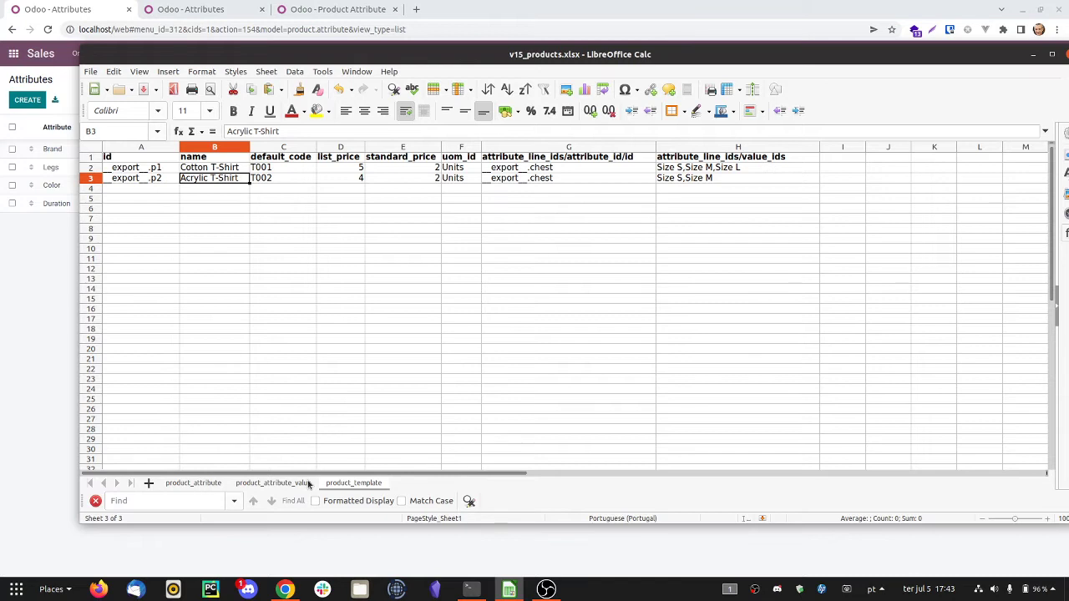
pyautogui.click(205, 484)
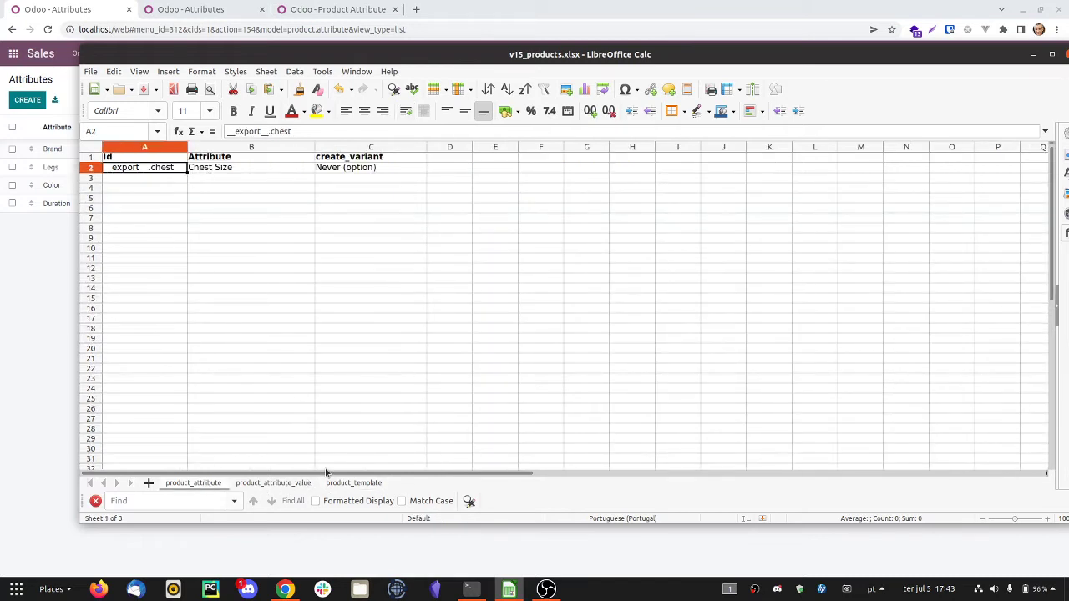
pyautogui.click(289, 484)
pyautogui.click(346, 486)
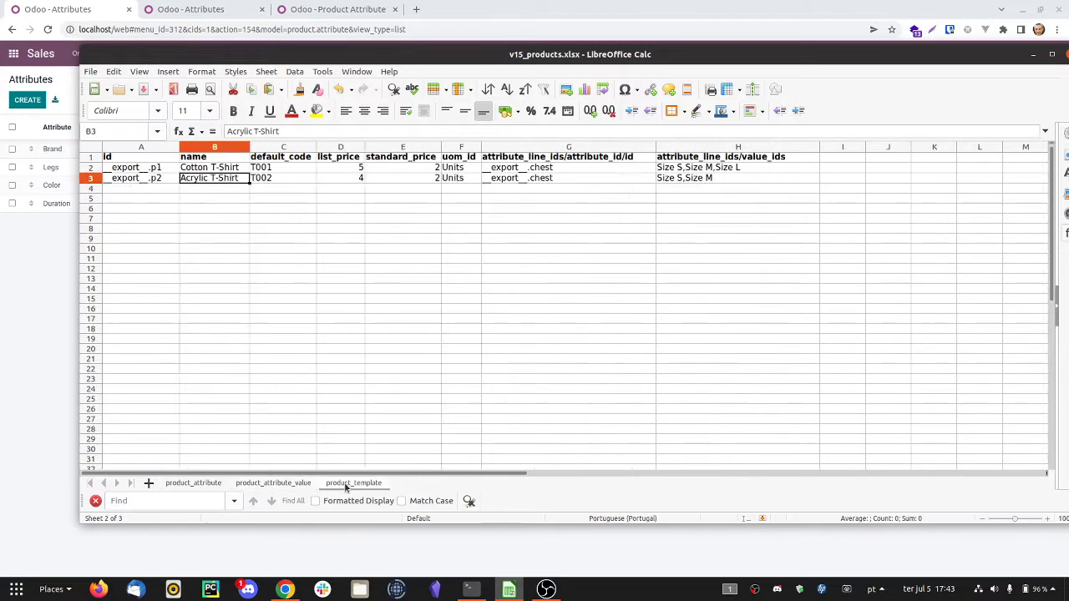
# - Bring the Odoo browser forward on the Product Attribute model page
pyautogui.click(31, 296)
pyautogui.click(224, 10)
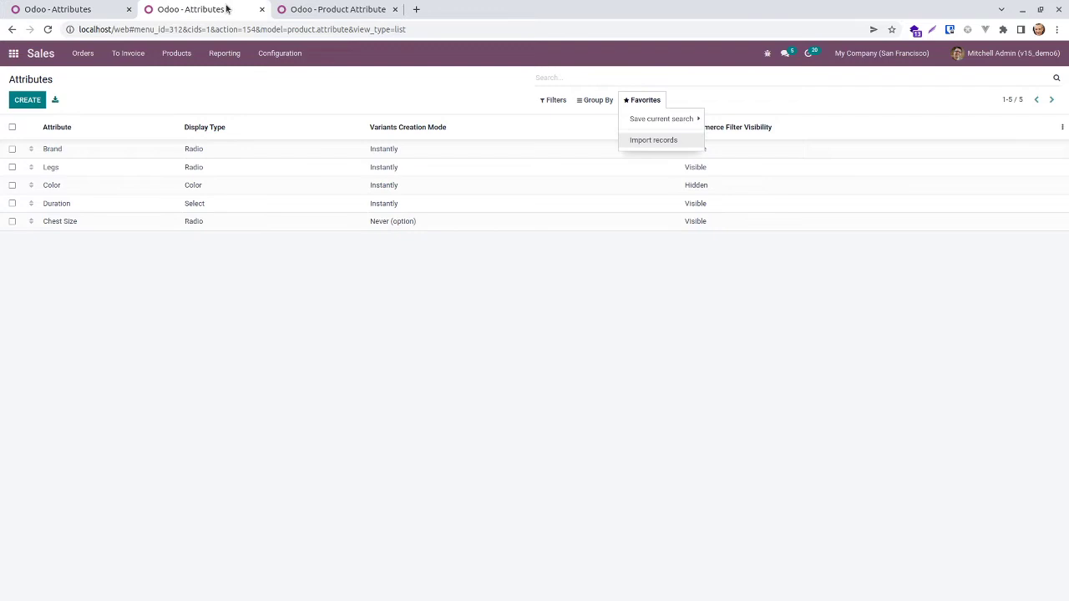
pyautogui.click(322, 9)
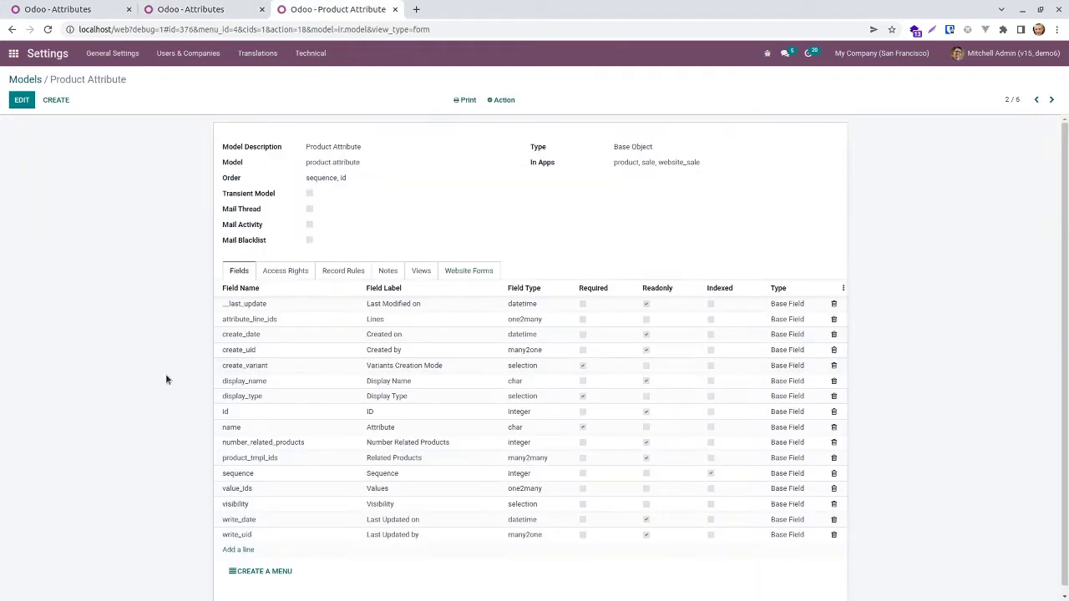
# - Browse the Technical settings list, then close it to view the product.attribute fields
pyautogui.click(310, 57)
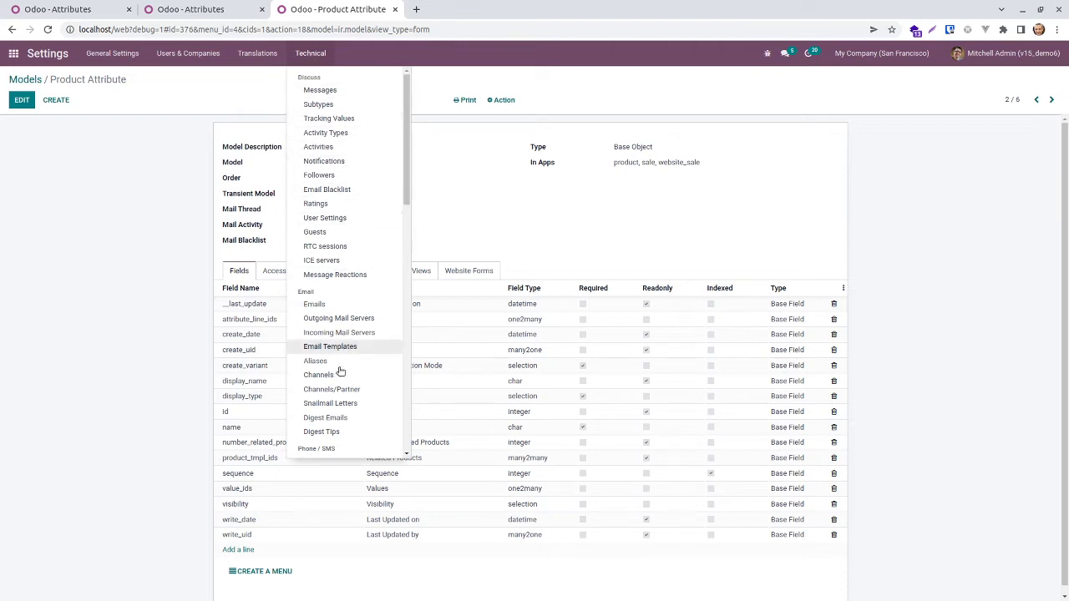
pyautogui.scroll(-1, 340, 401)
pyautogui.scroll(-2, 340, 422)
pyautogui.scroll(-5, 340, 417)
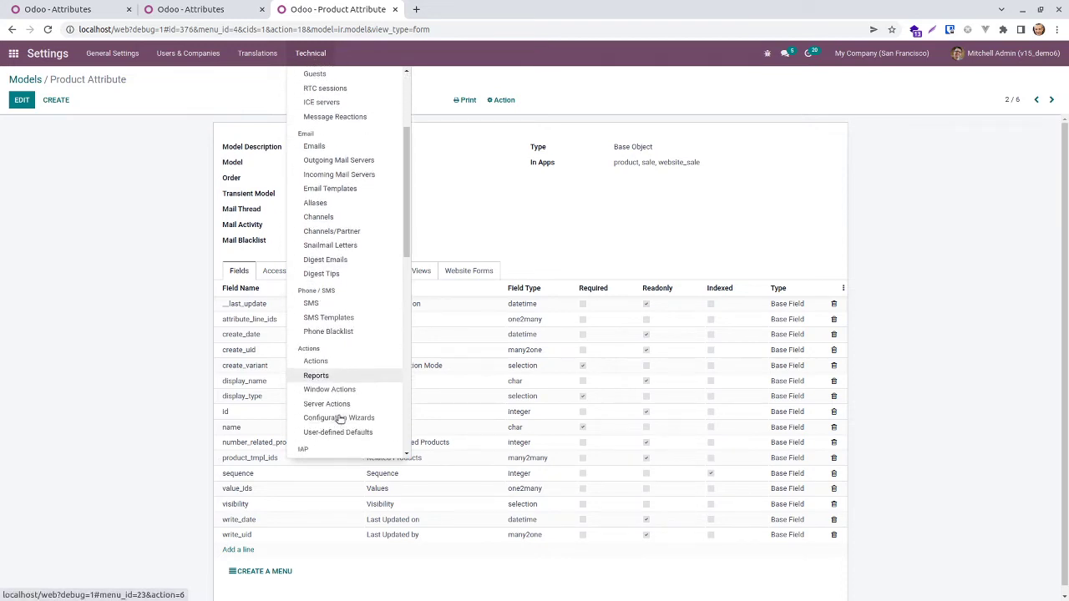
pyautogui.scroll(-2, 340, 418)
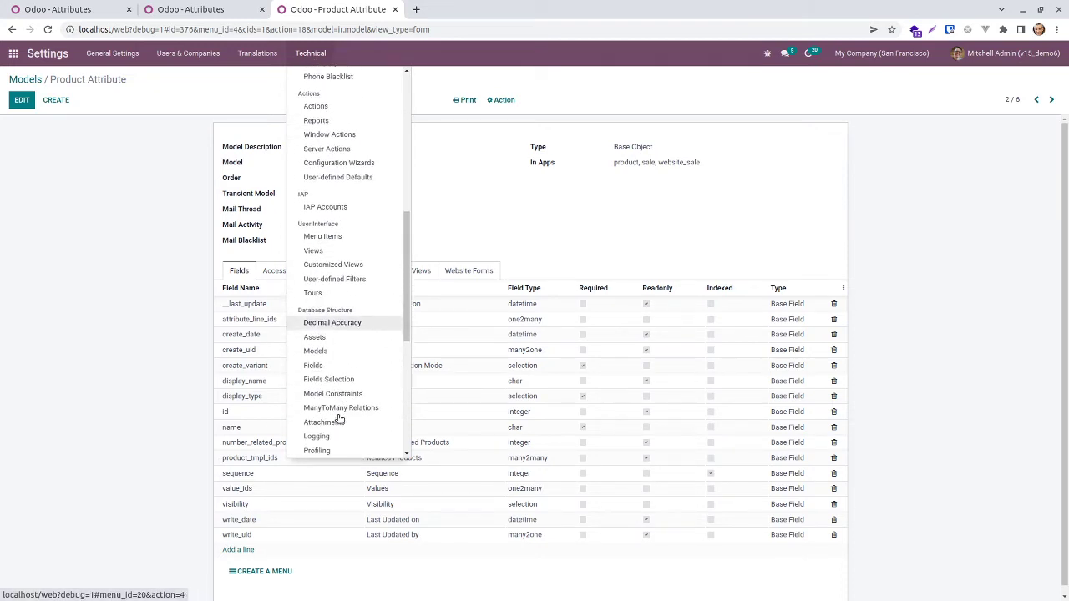
pyautogui.scroll(9, 340, 418)
pyautogui.scroll(1, 340, 418)
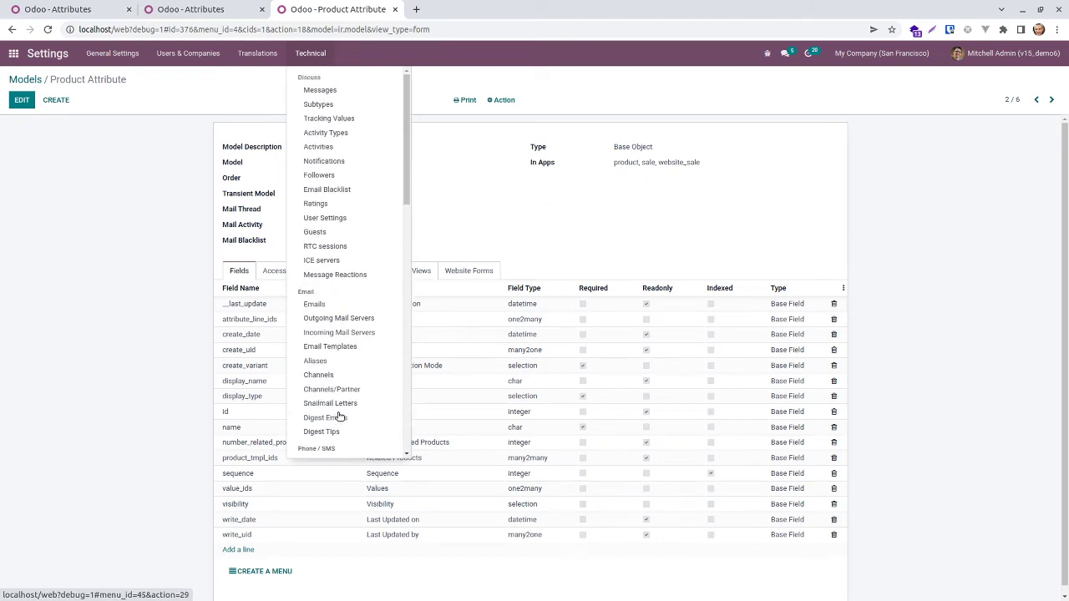
pyautogui.scroll(-5, 349, 391)
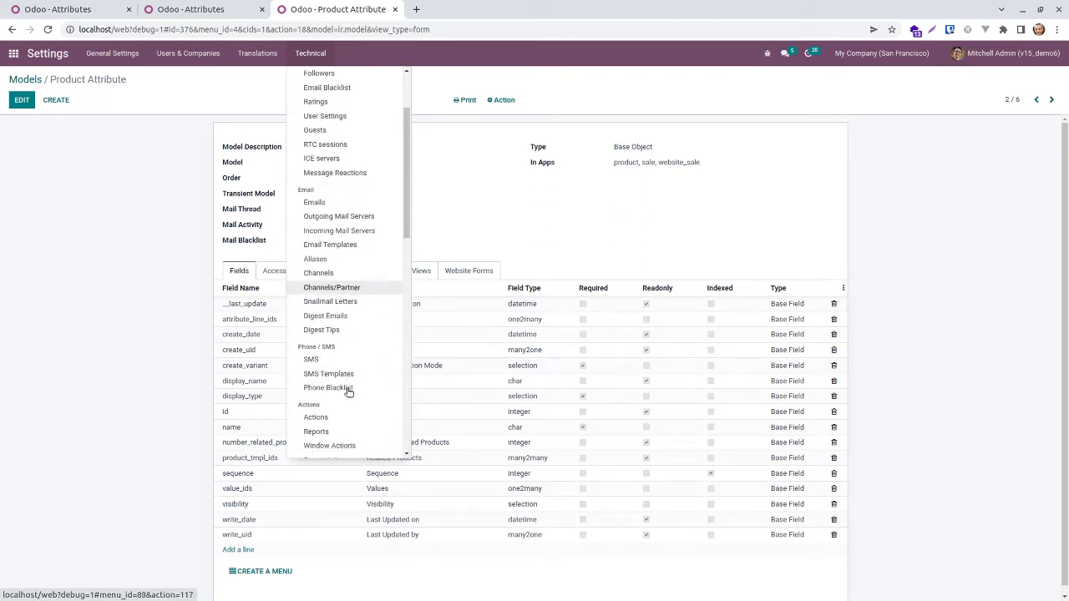
pyautogui.scroll(-2, 349, 391)
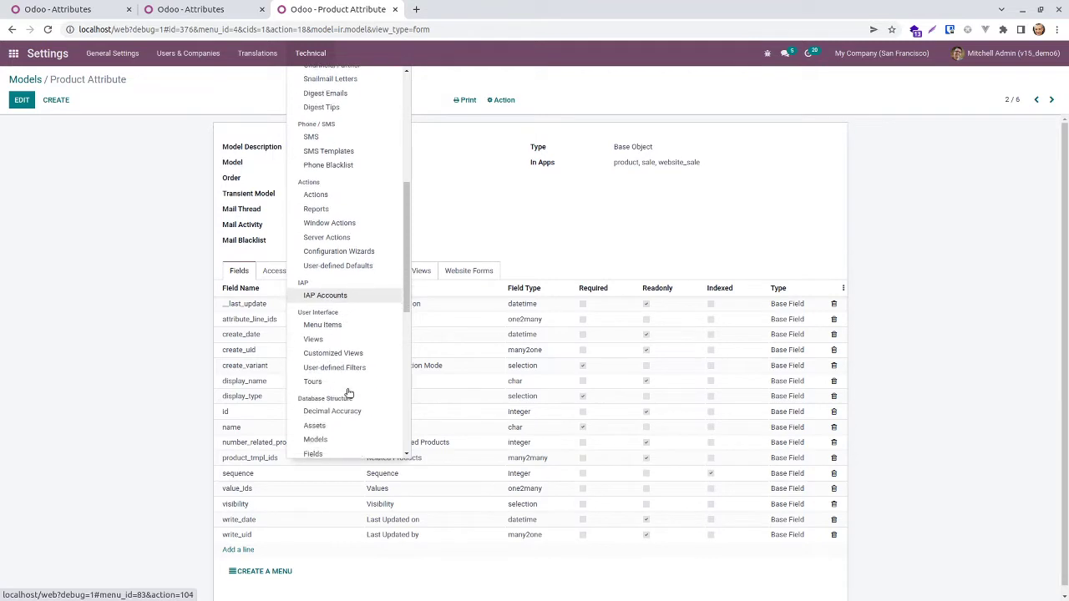
pyautogui.scroll(-1, 349, 391)
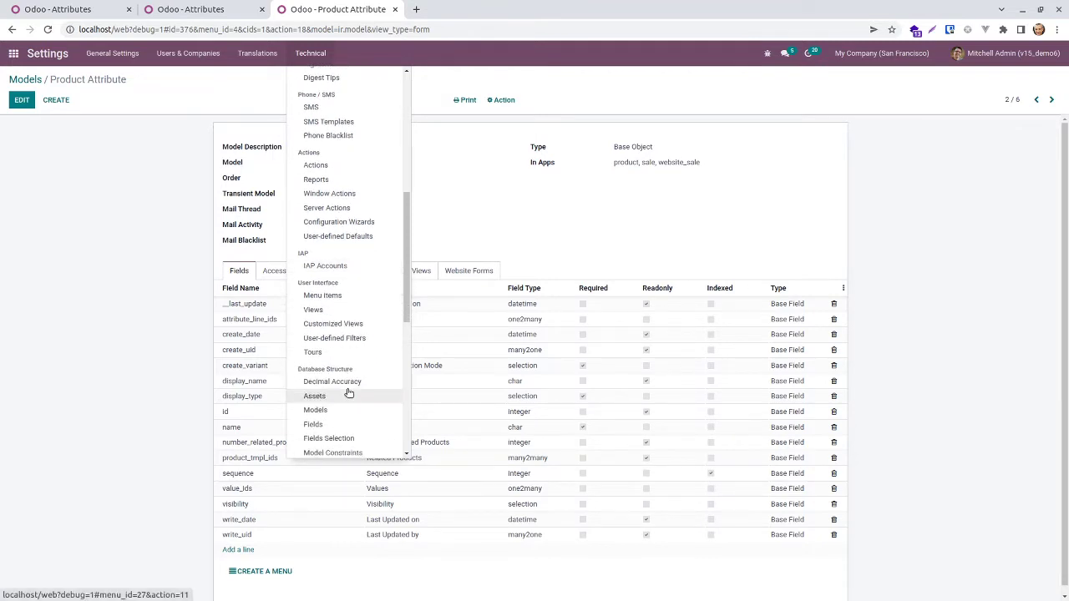
pyautogui.scroll(-1, 349, 388)
pyautogui.click(73, 260)
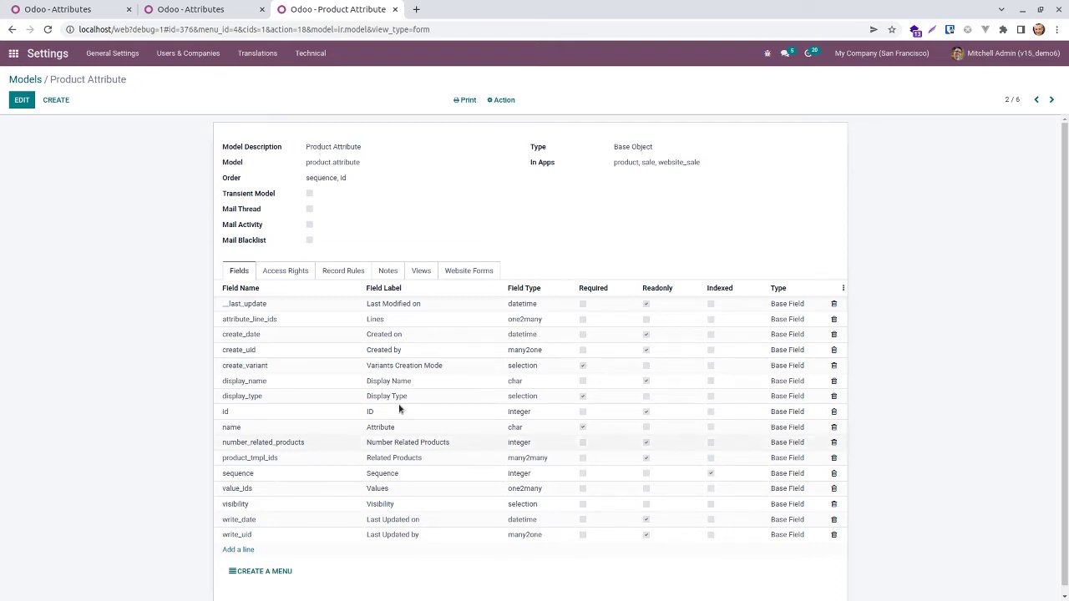
pyautogui.scroll(-1, 380, 359)
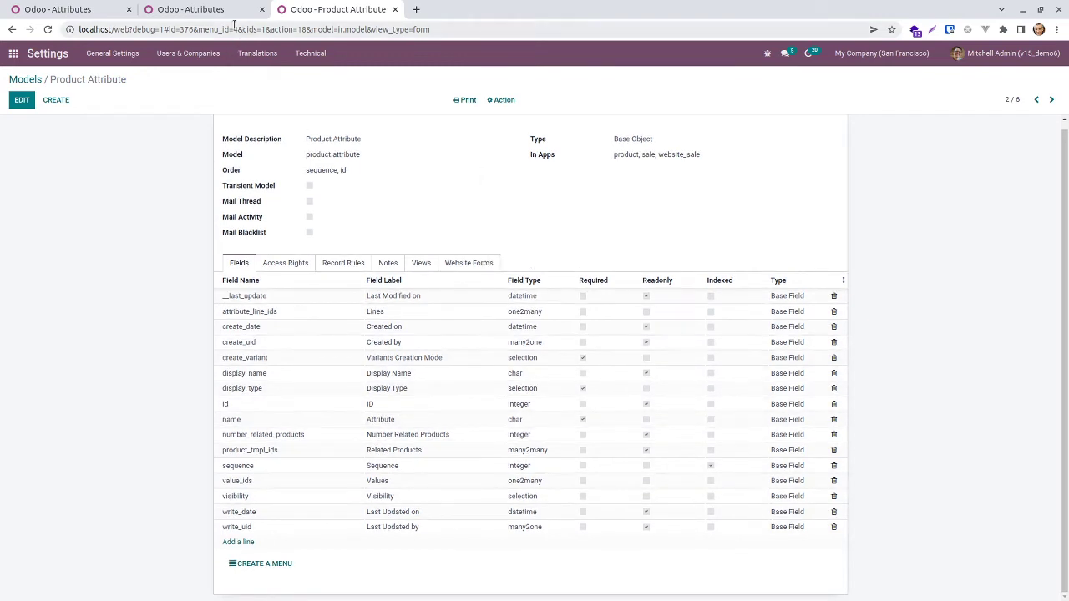
# - Check the Duration attribute, return to the Attributes list, and close the duplicate Attributes page
pyautogui.click(192, 9)
pyautogui.click(95, 248)
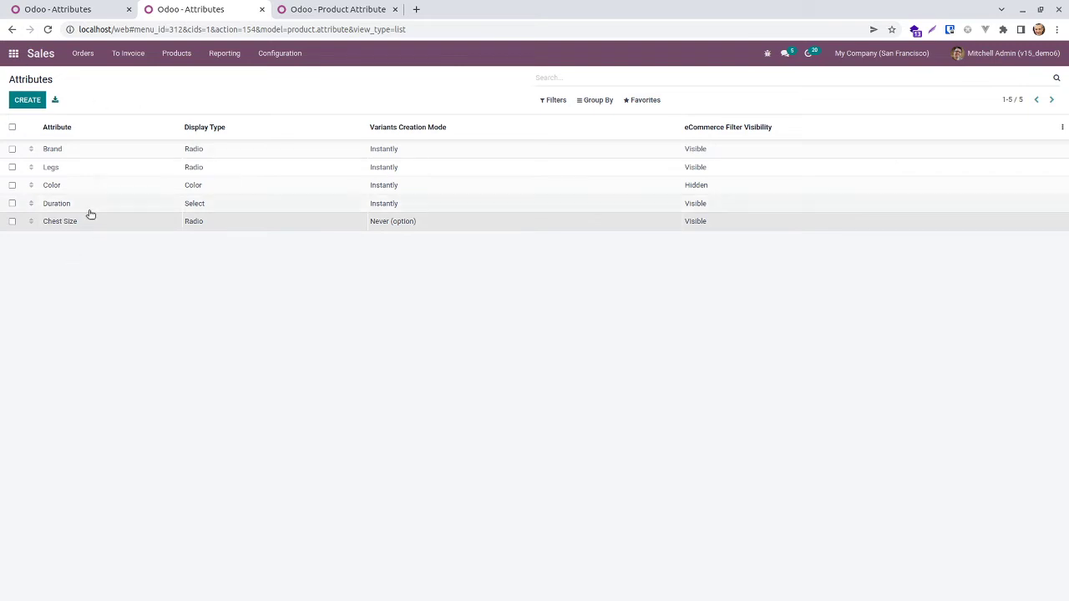
pyautogui.click(71, 9)
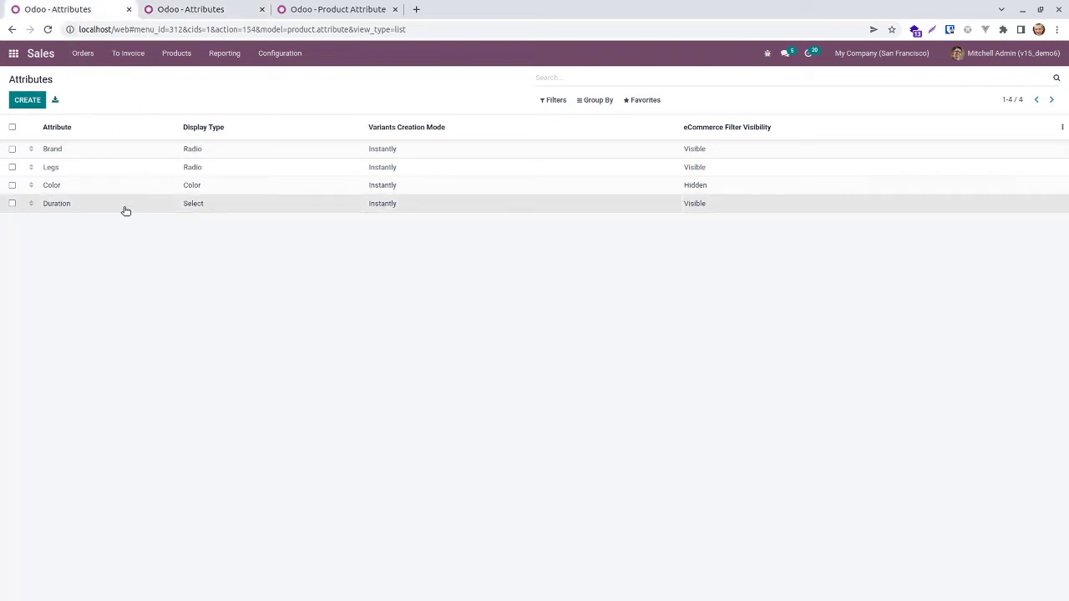
pyautogui.click(126, 206)
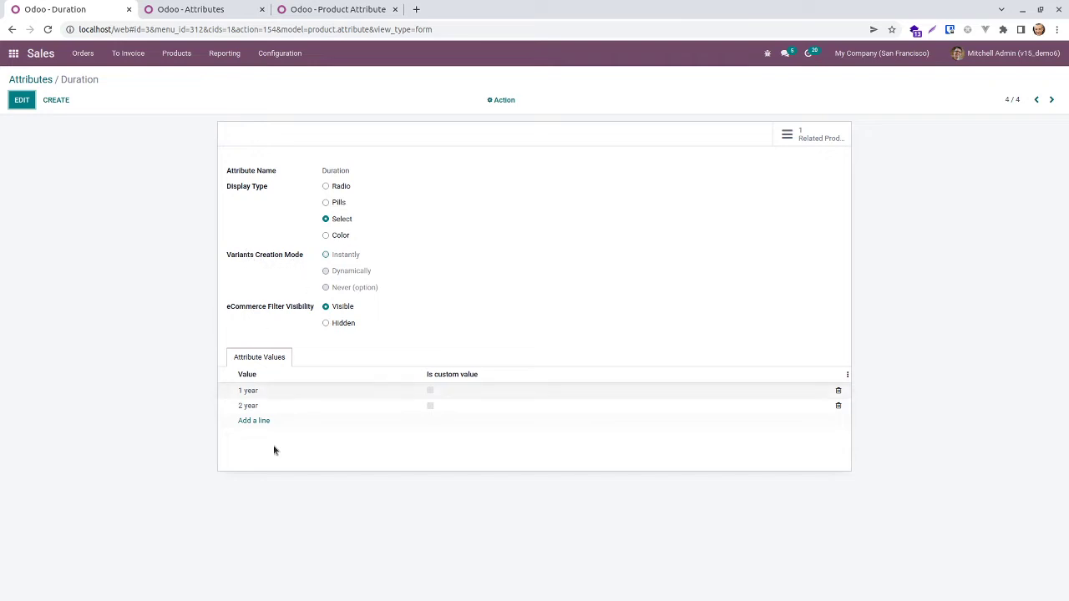
pyautogui.click(30, 79)
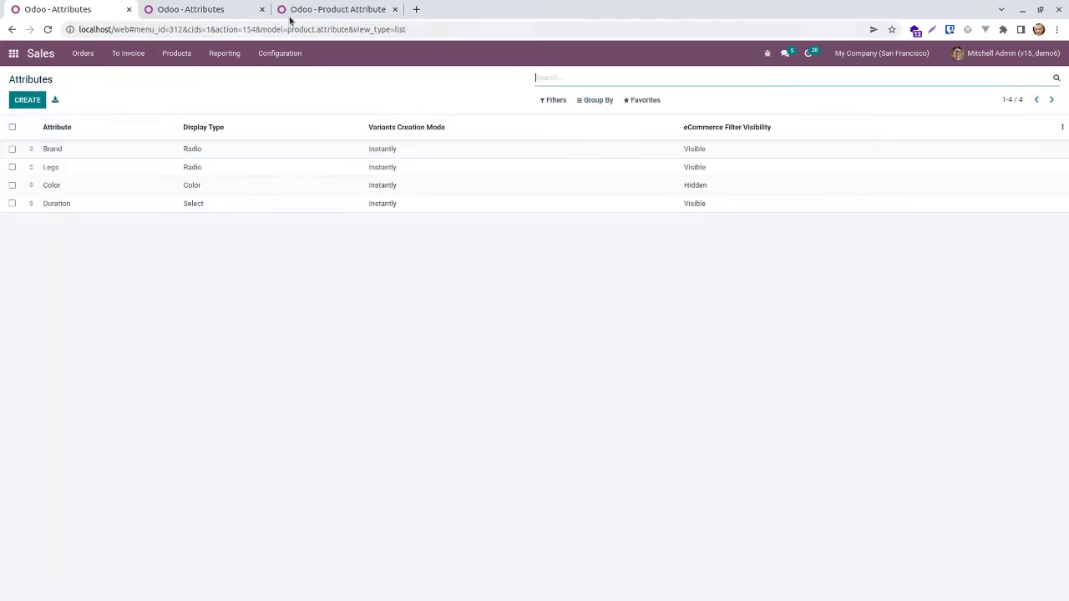
pyautogui.click(262, 9)
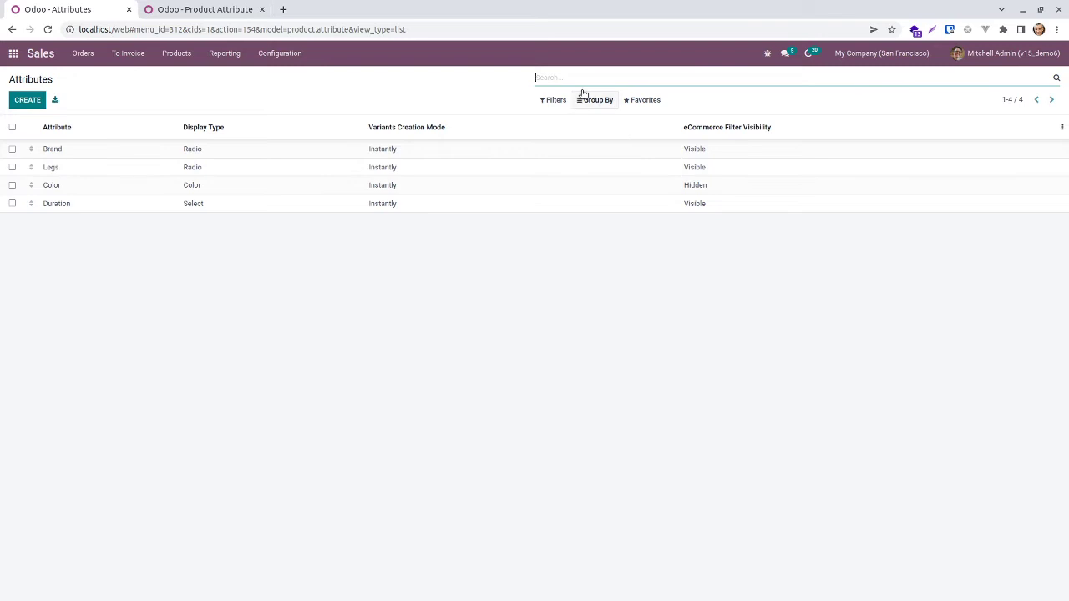
# - Import v15_products.xlsx into Attributes after testing, then open the restored Chest Size record
pyautogui.click(628, 100)
pyautogui.click(659, 144)
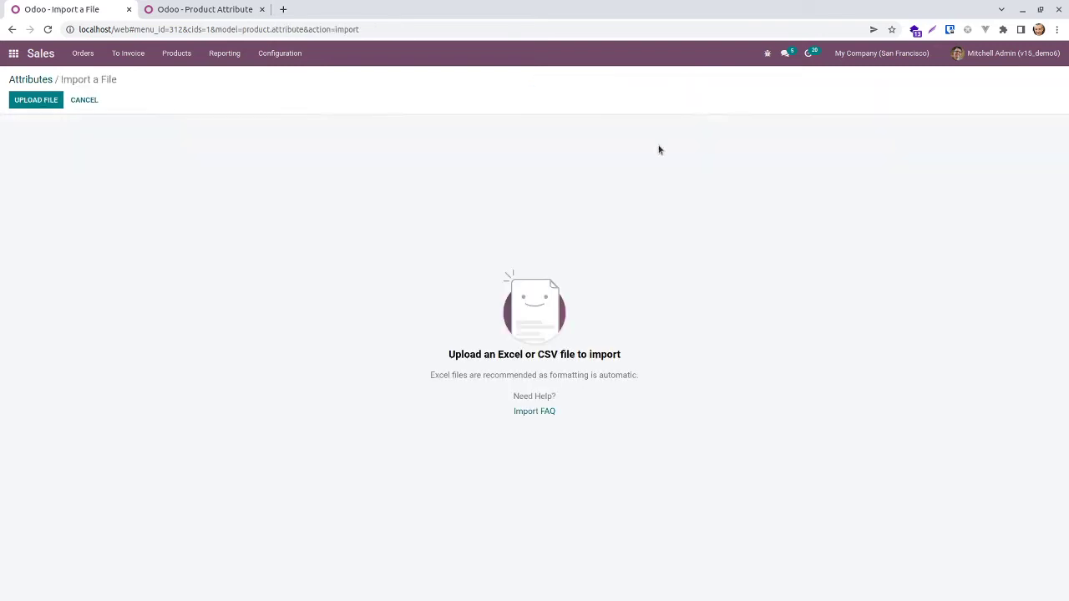
pyautogui.click(36, 99)
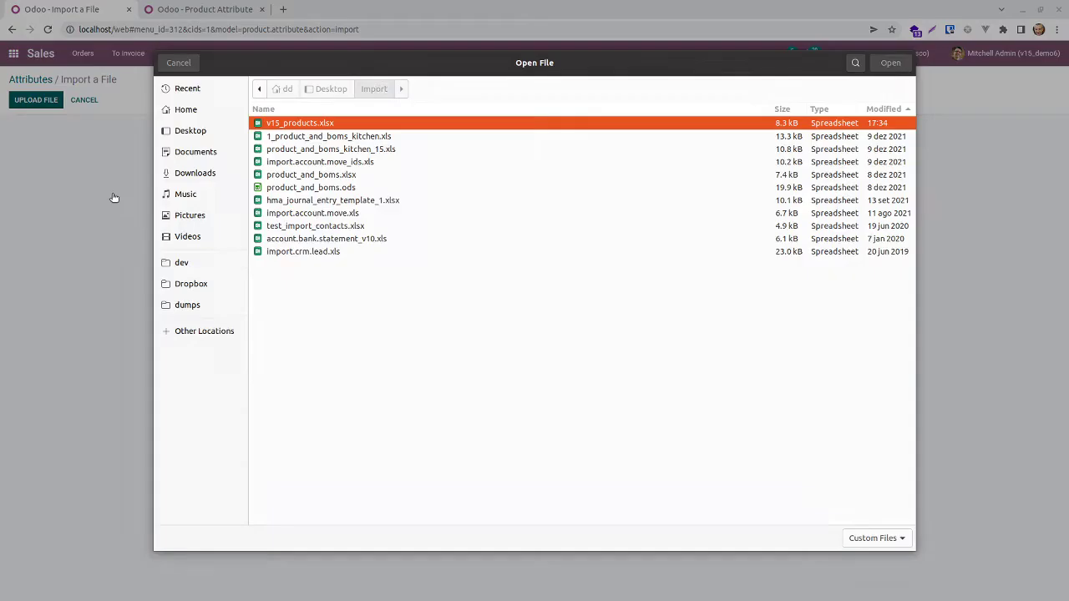
pyautogui.doubleClick(301, 123)
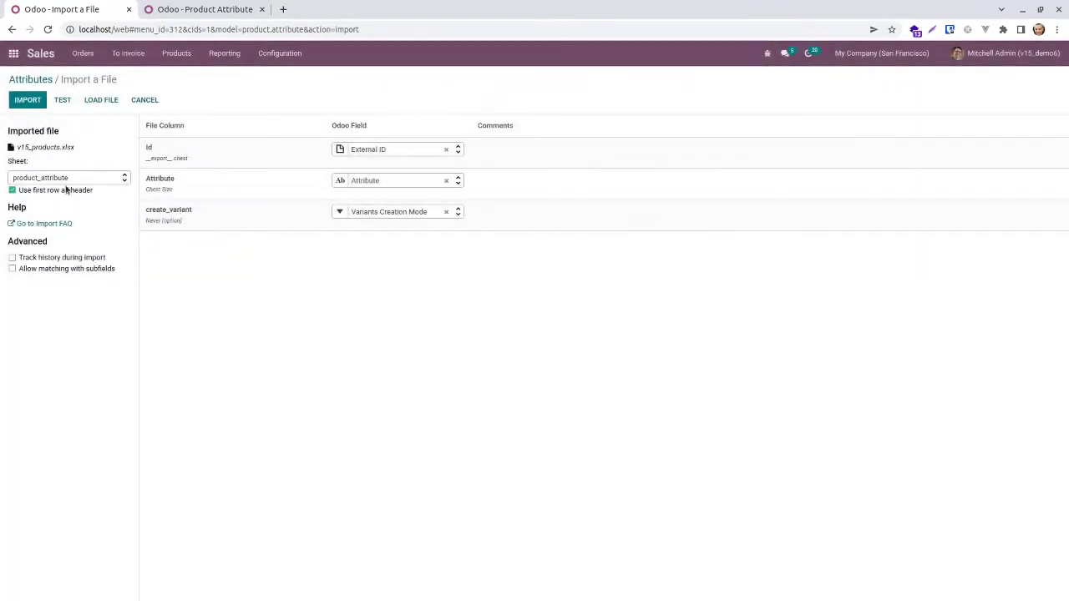
pyautogui.click(65, 102)
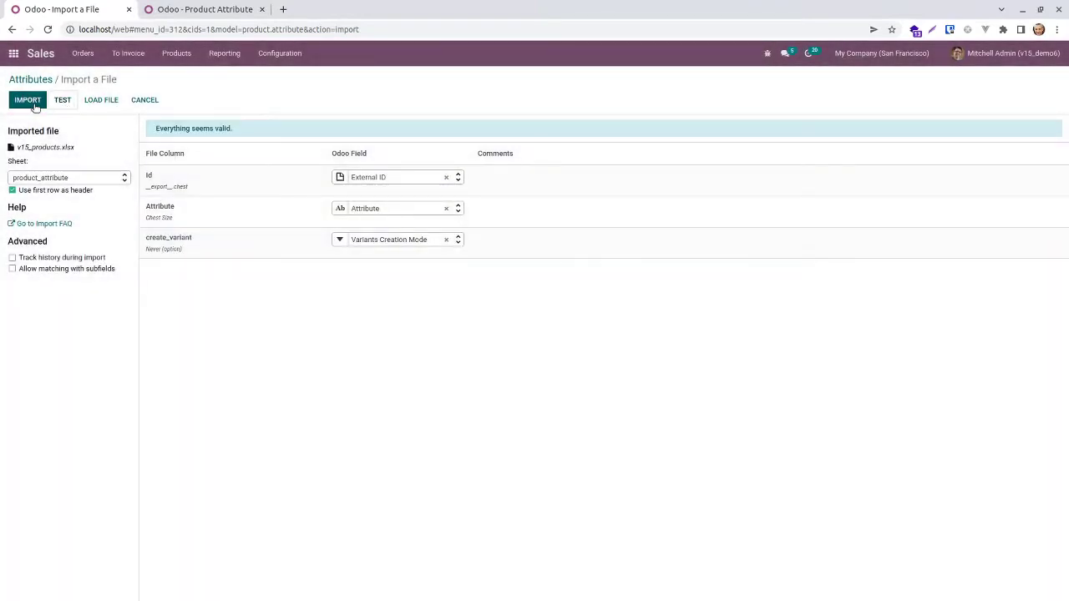
pyautogui.click(30, 100)
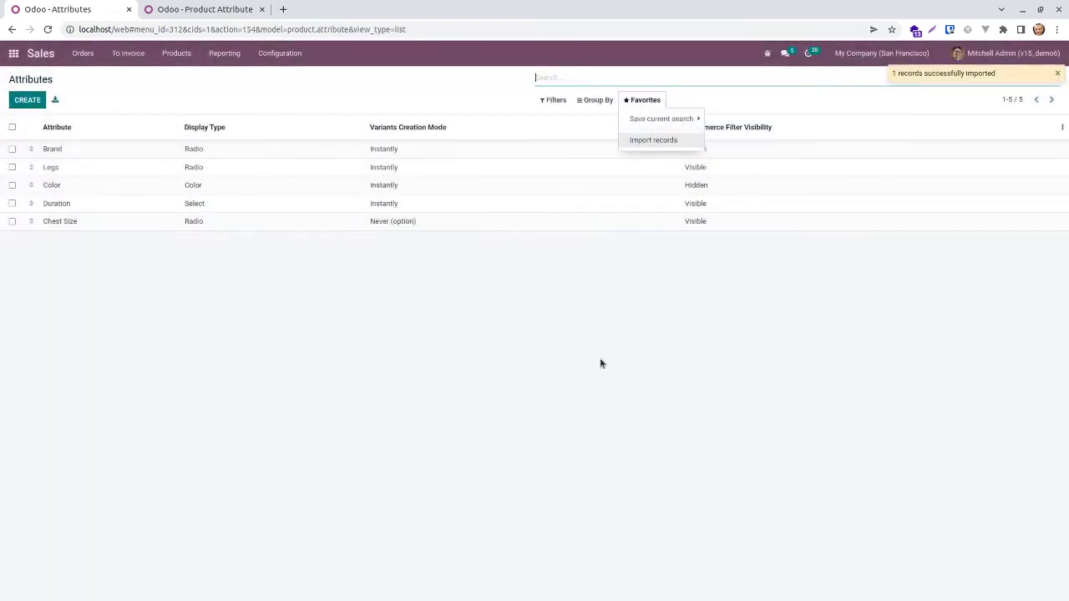
pyautogui.click(89, 220)
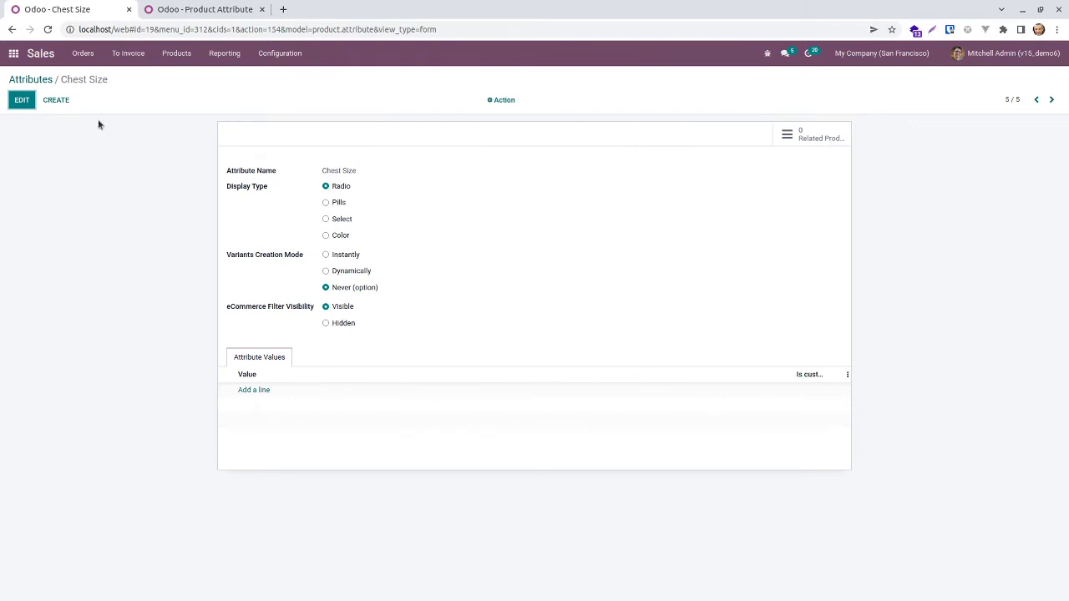
# - Switch the import page to product.attribute.value by appending '.value' to the address
pyautogui.click(27, 79)
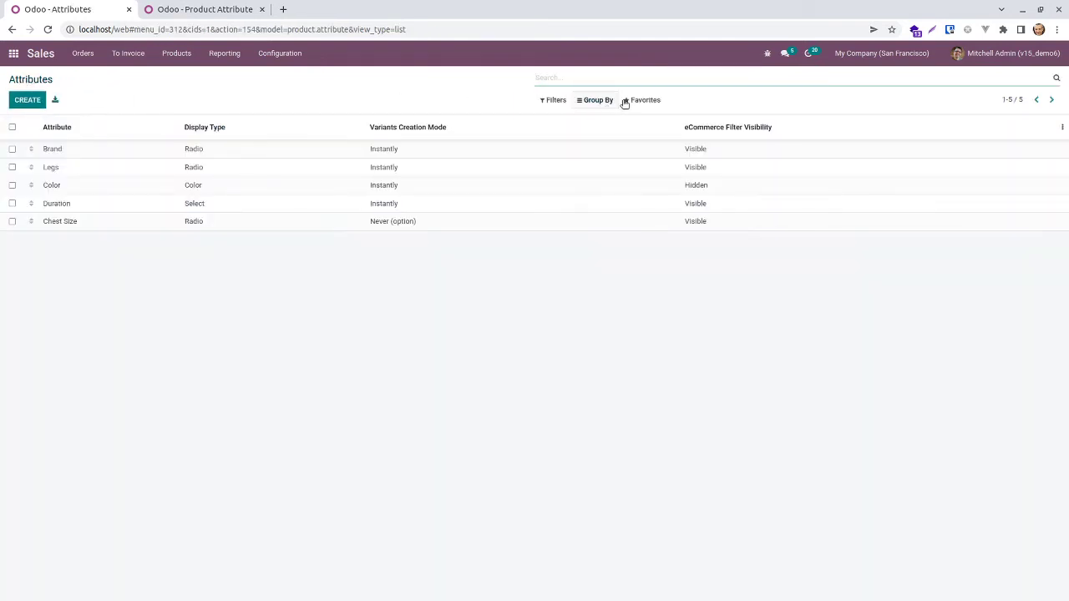
pyautogui.click(641, 102)
pyautogui.click(651, 140)
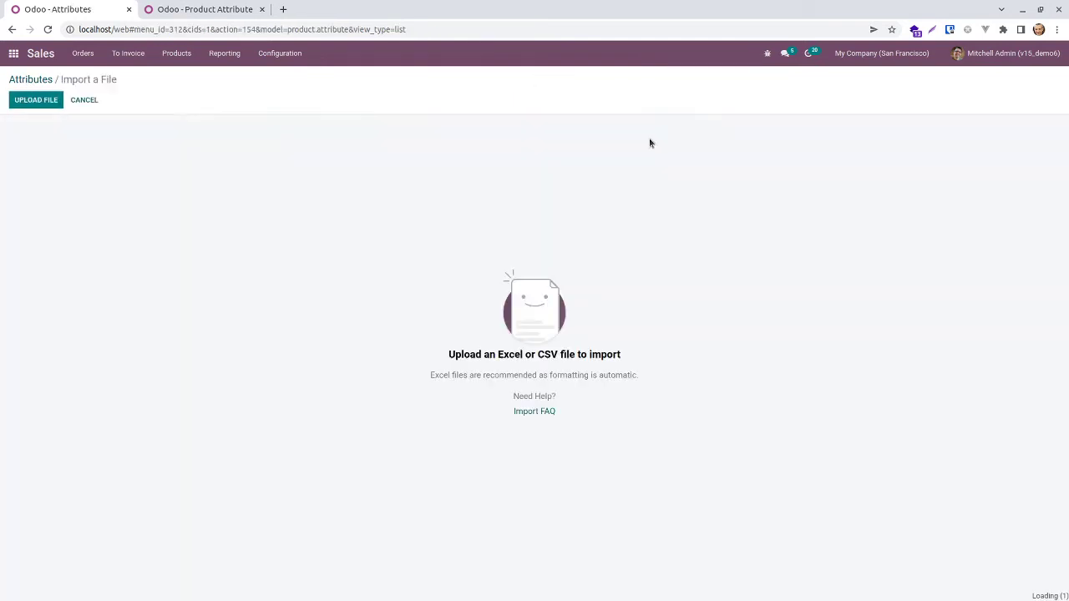
pyautogui.click(298, 29)
pyautogui.click(300, 30)
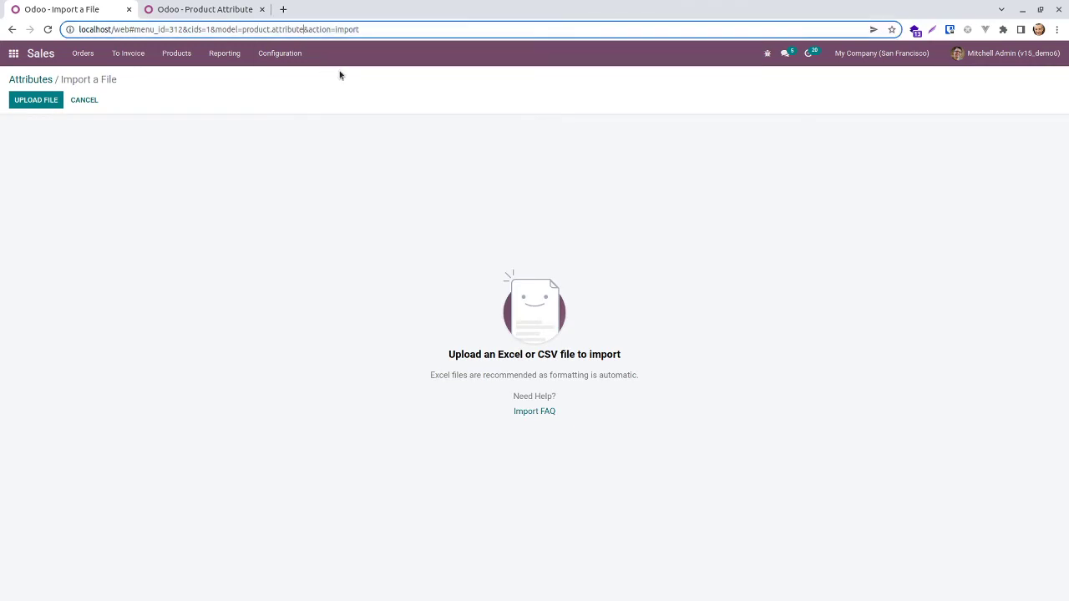
pyautogui.write('.value')
pyautogui.press('Return')
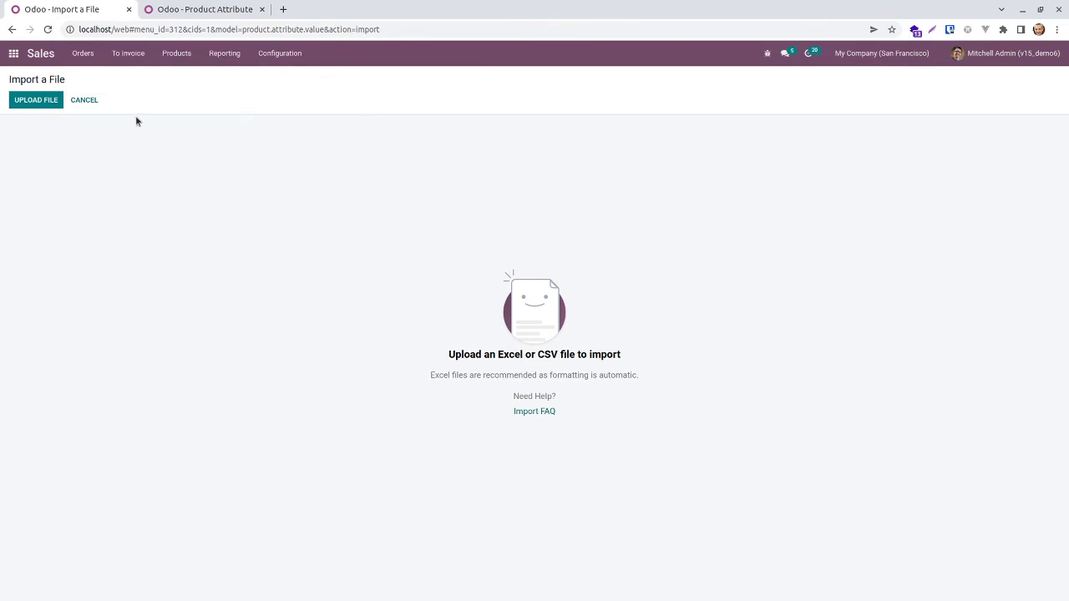
# - Load v15_products.xlsx into the importer and check the product.attribute.value model definition
pyautogui.click(42, 102)
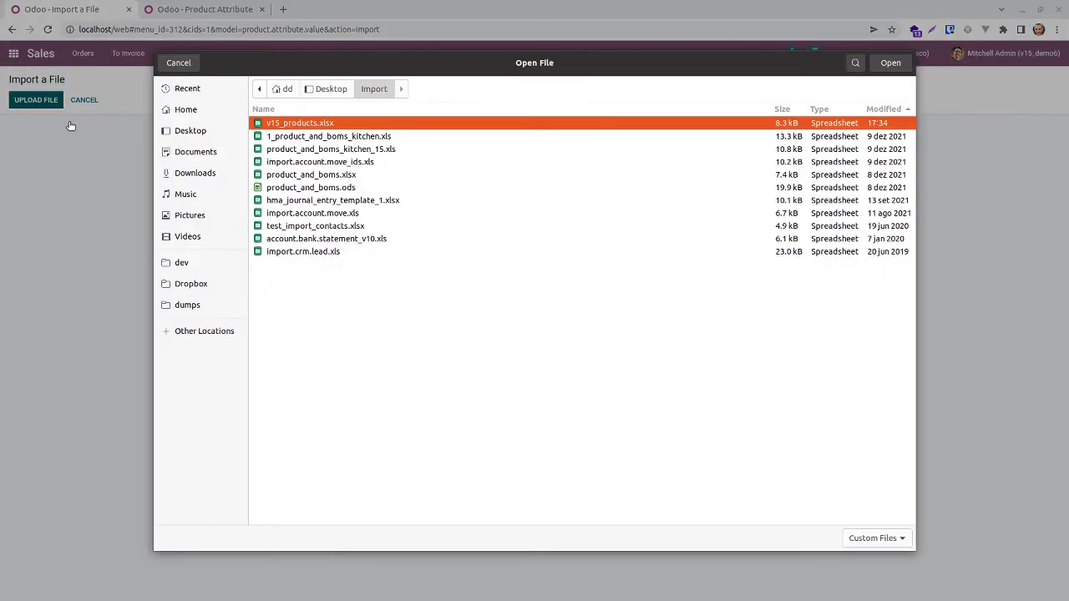
pyautogui.doubleClick(294, 124)
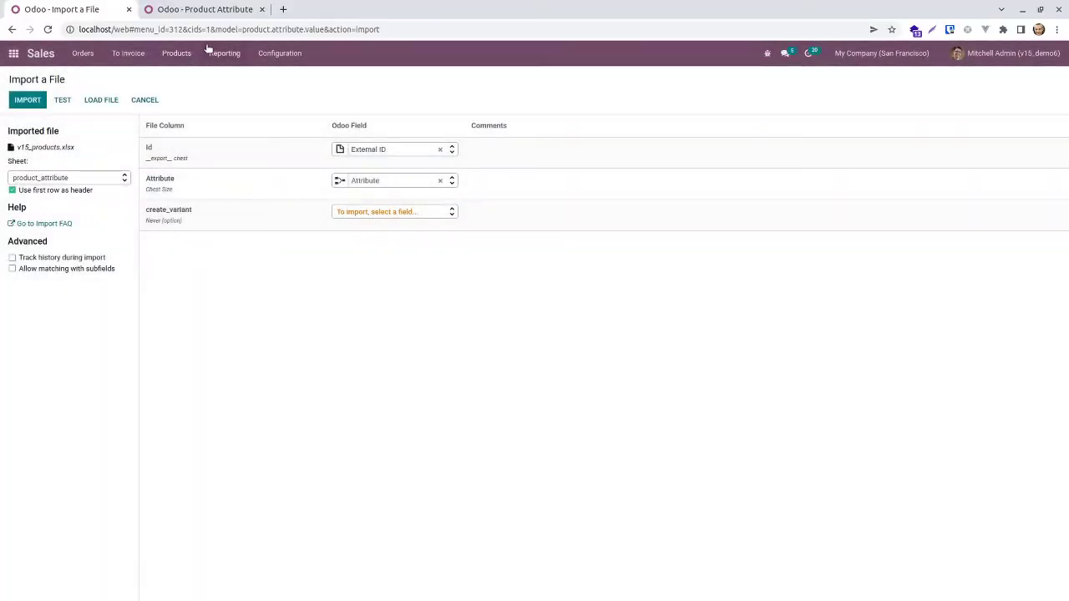
pyautogui.click(205, 9)
pyautogui.click(29, 81)
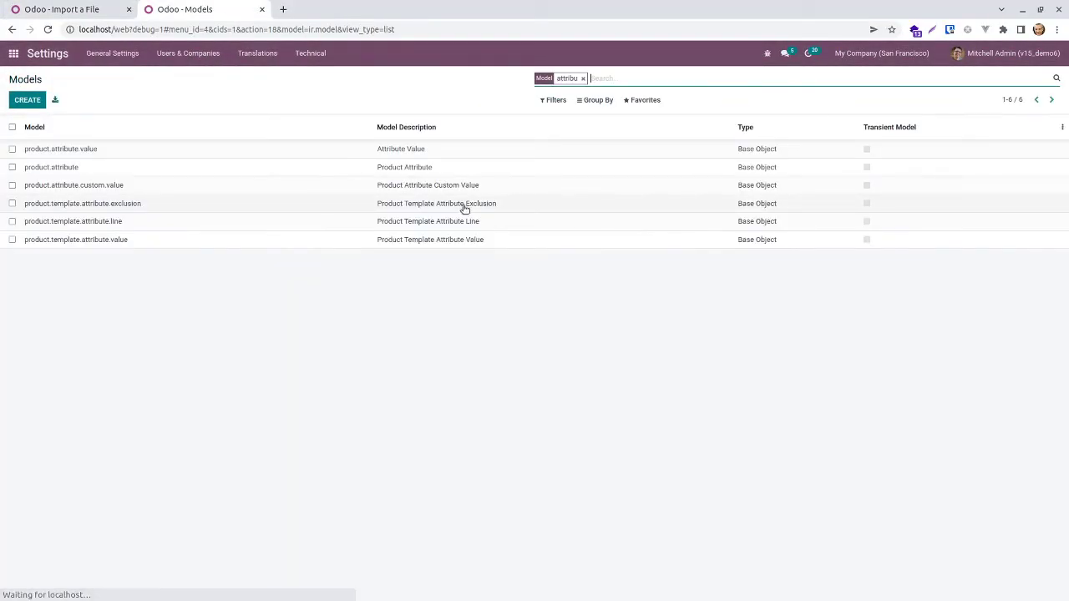
pyautogui.click(86, 153)
pyautogui.click(89, 9)
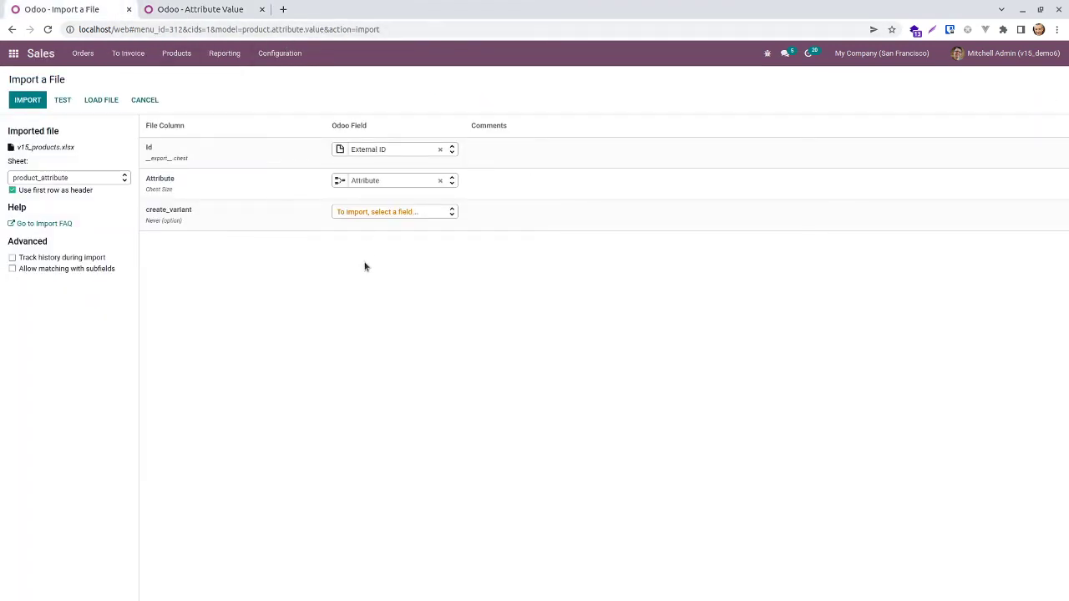
# - Choose the product_attribute_value sheet, test the mapping, and import the three values
pyautogui.click(60, 178)
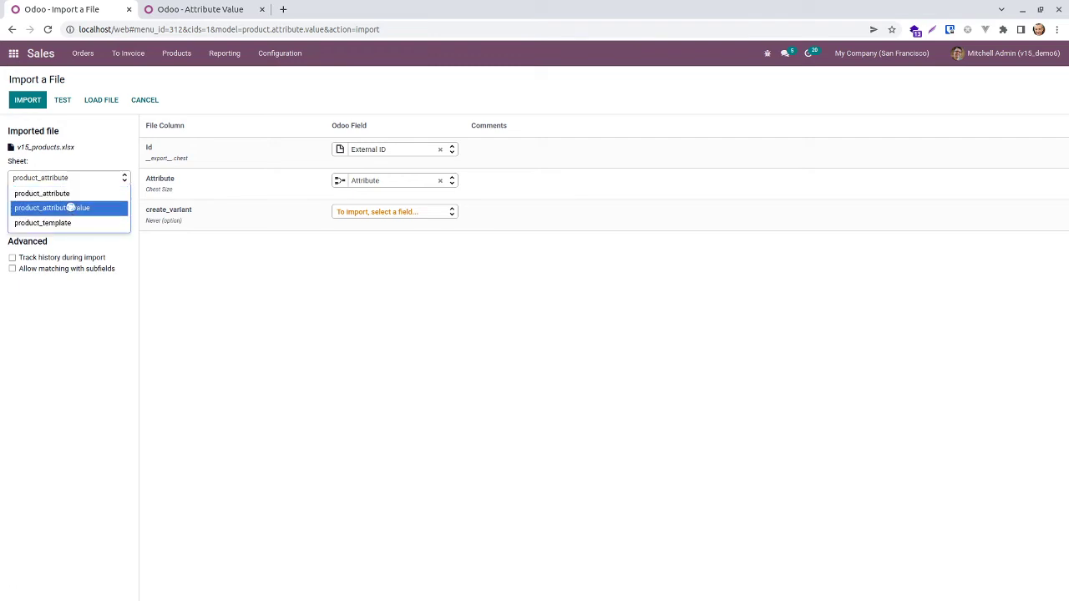
pyautogui.click(71, 207)
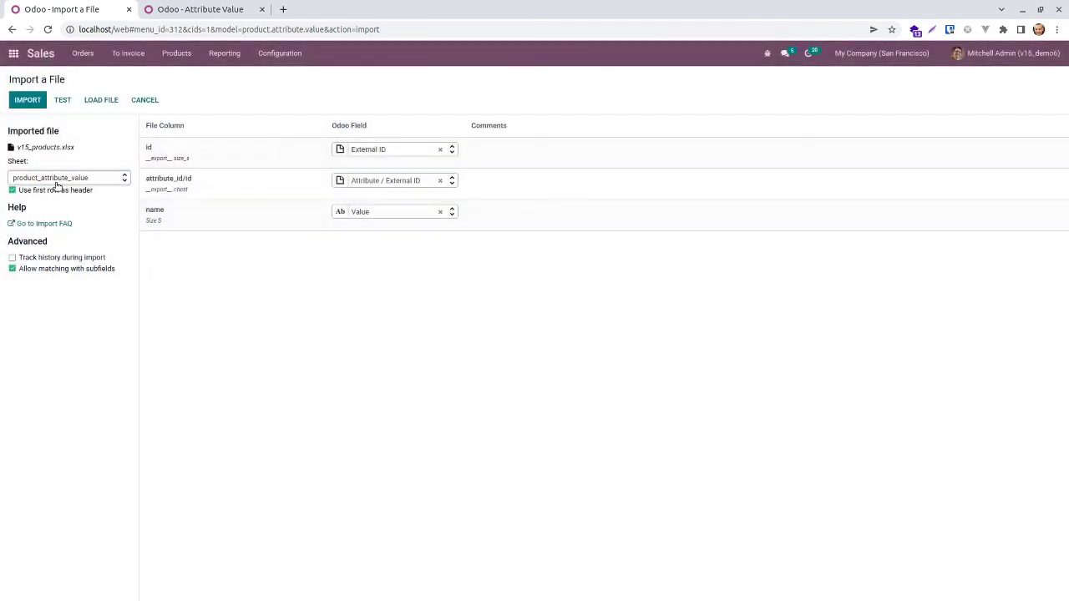
pyautogui.click(64, 100)
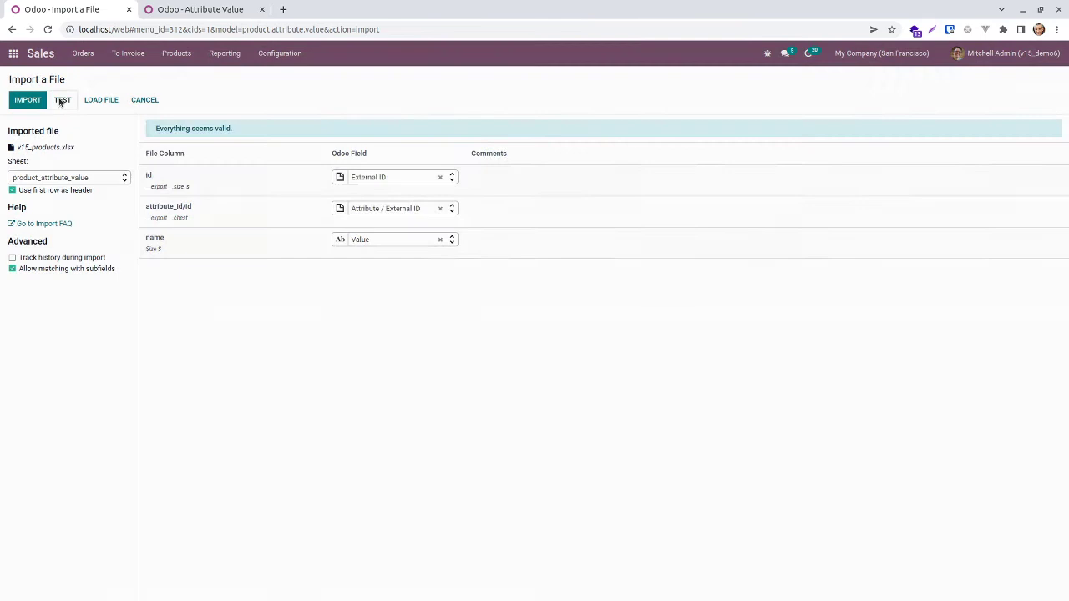
pyautogui.click(35, 102)
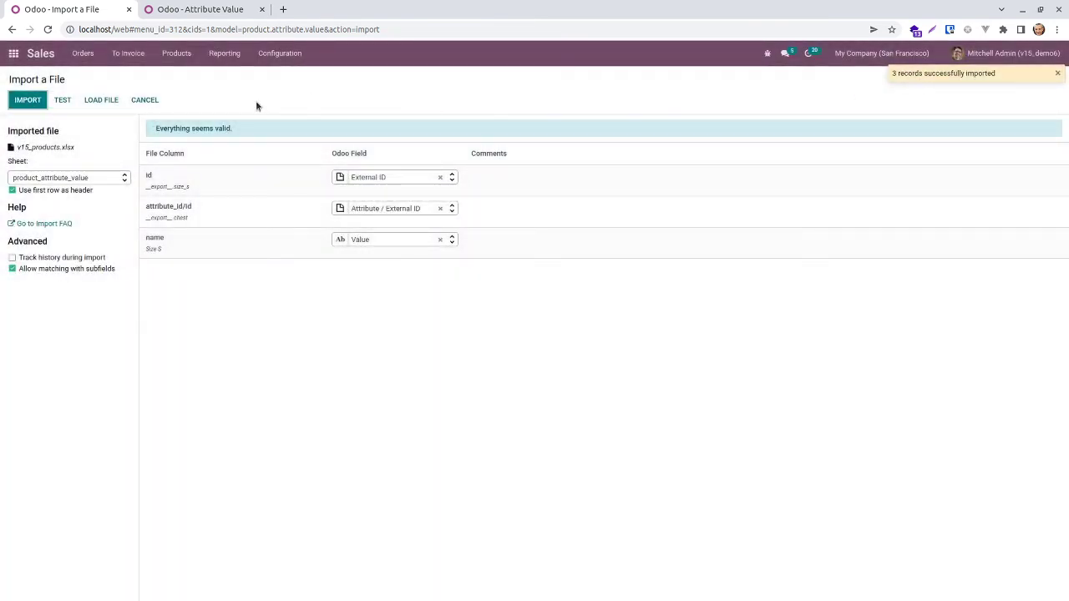
# - Open Chest Size from Configuration > Attributes to confirm values Size S, M and L
pyautogui.click(276, 55)
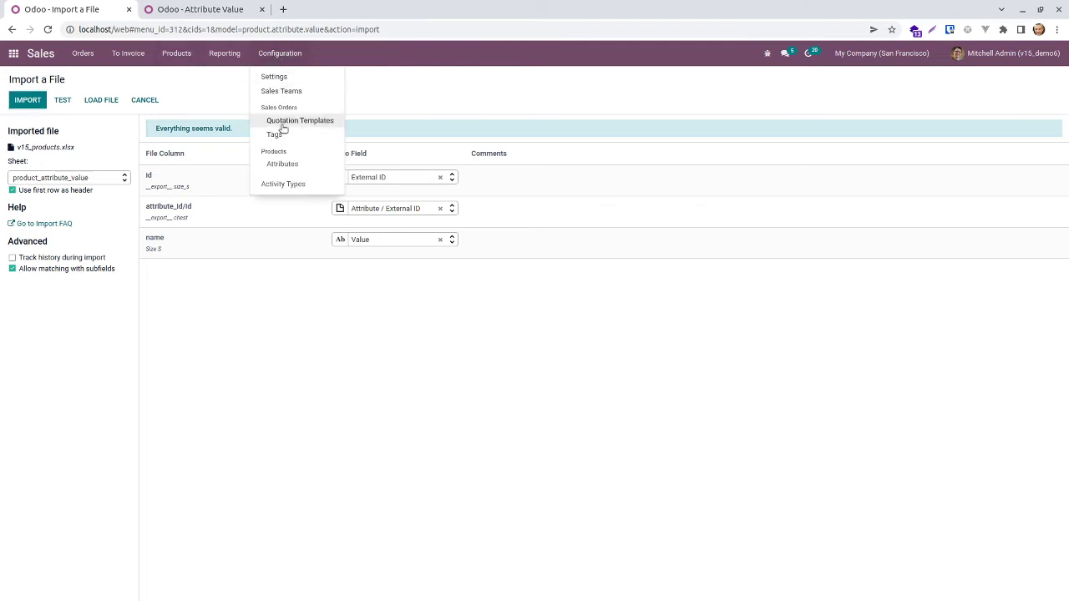
pyautogui.click(287, 164)
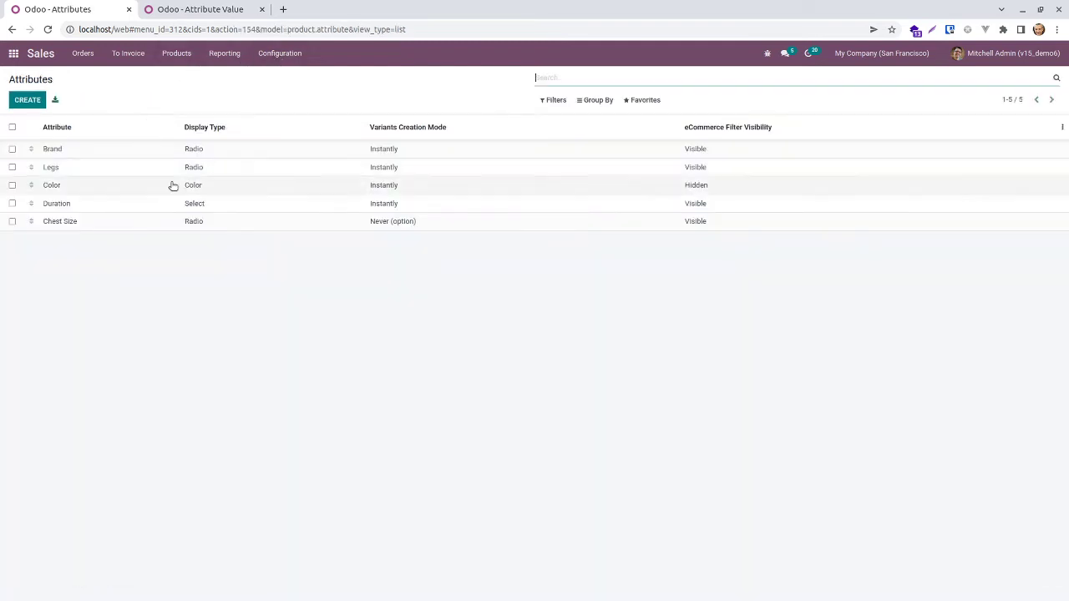
pyautogui.click(90, 219)
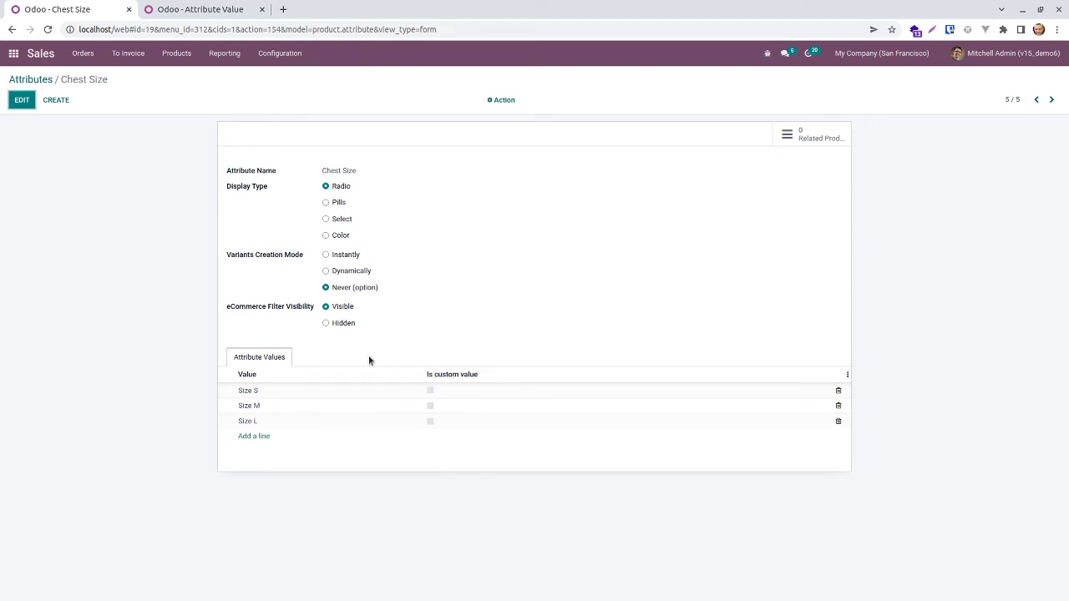
pyautogui.moveTo(446, 598)
pyautogui.click(509, 589)
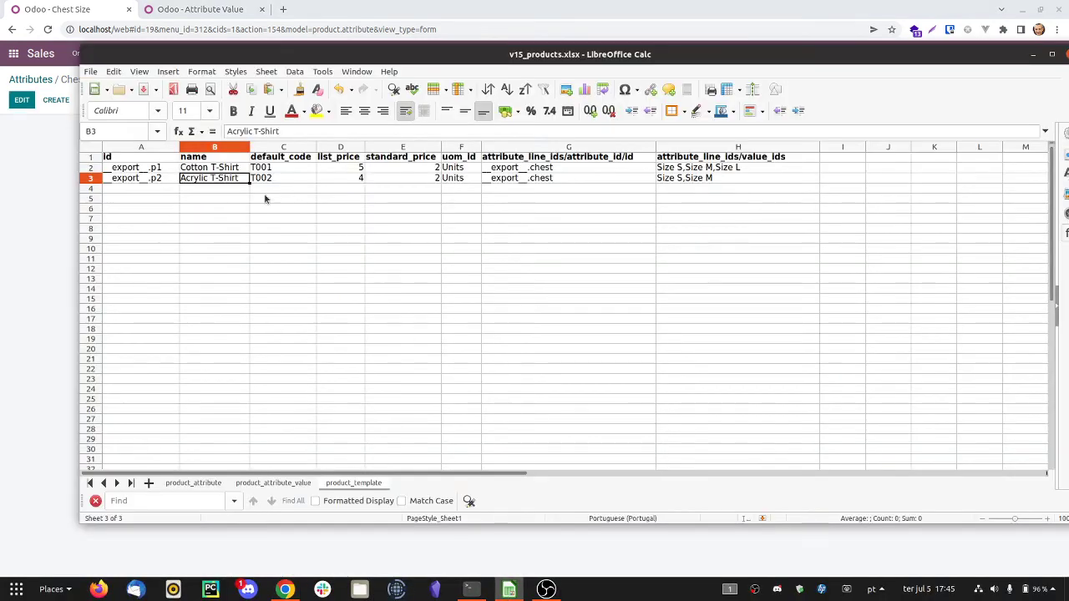
pyautogui.click(272, 483)
pyautogui.click(252, 220)
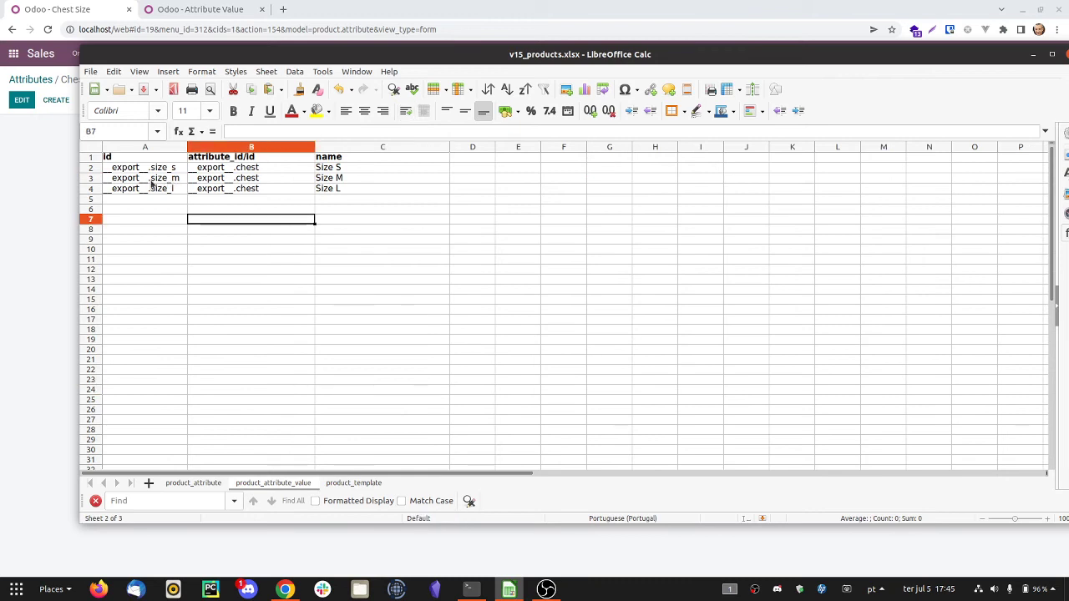
pyautogui.click(144, 169)
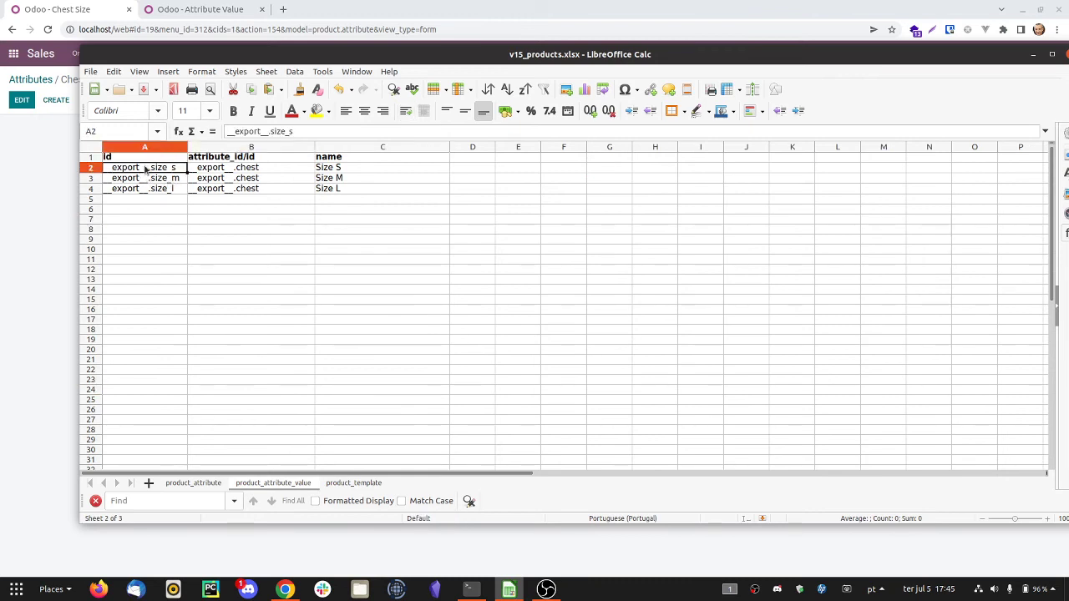
pyautogui.click(147, 181)
pyautogui.click(149, 189)
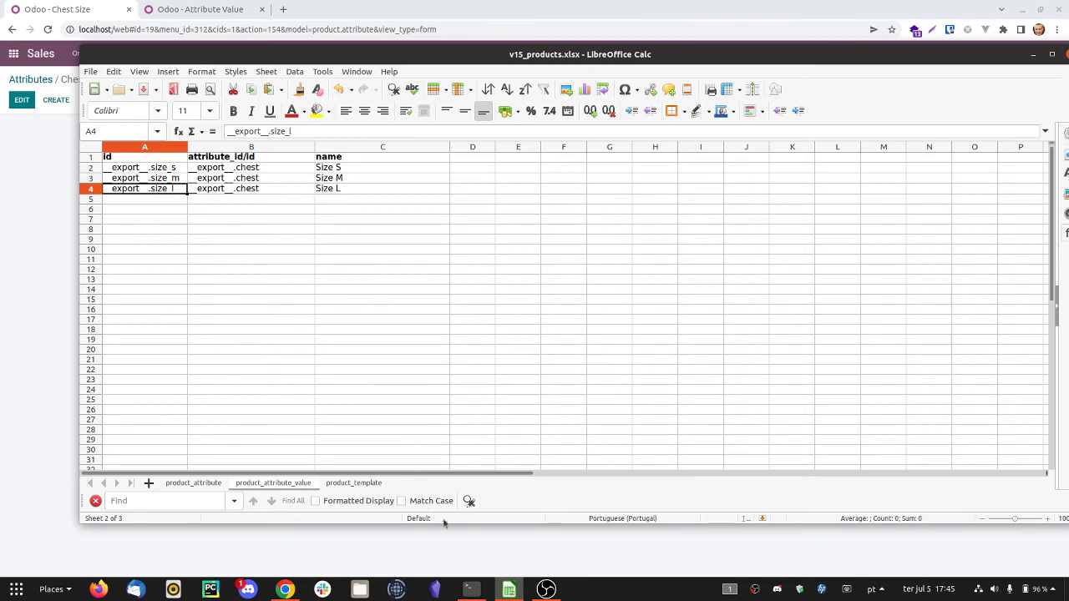
pyautogui.click(351, 483)
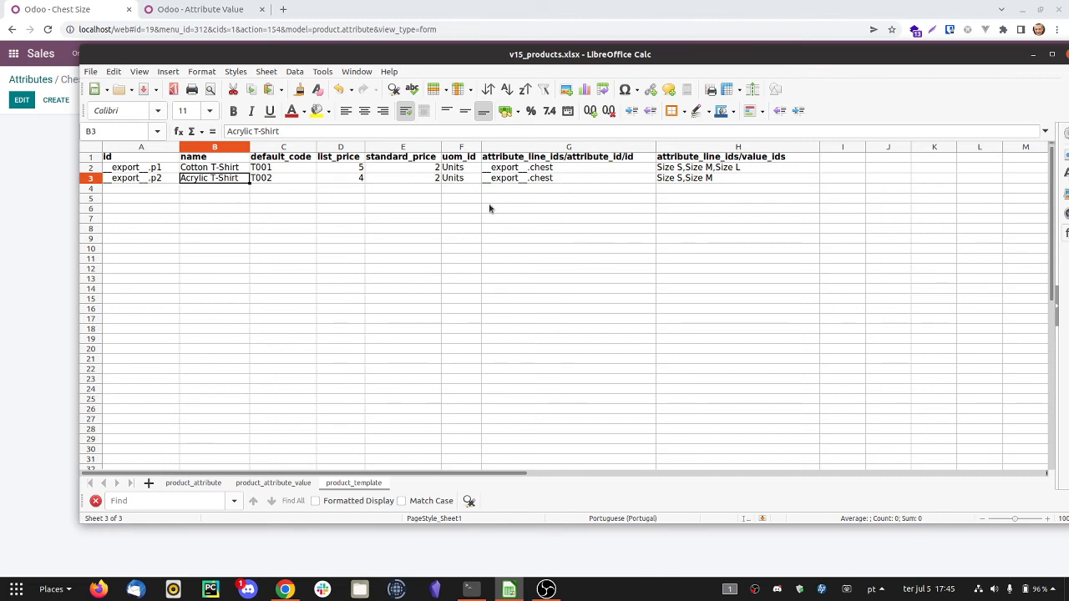
pyautogui.click(19, 218)
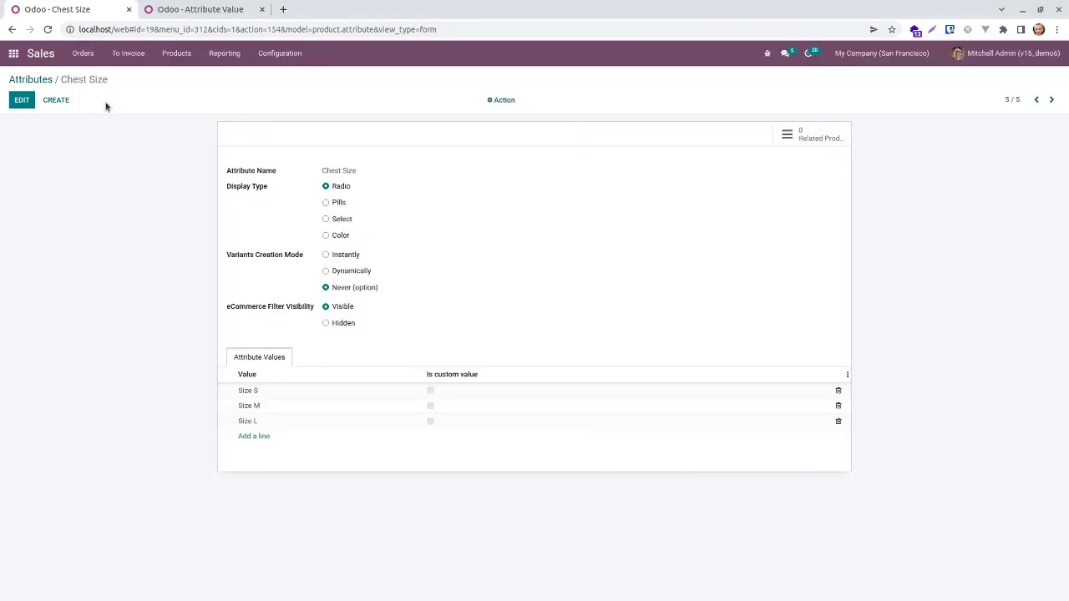
# - Start a product import from the Products list and load v15_products.xlsx
pyautogui.click(176, 53)
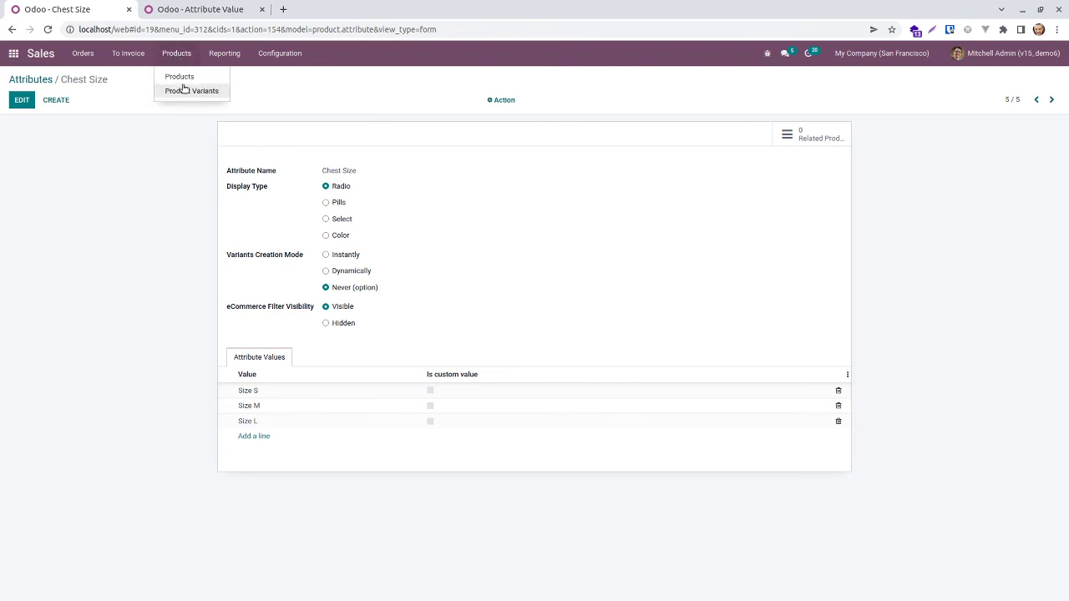
pyautogui.click(186, 88)
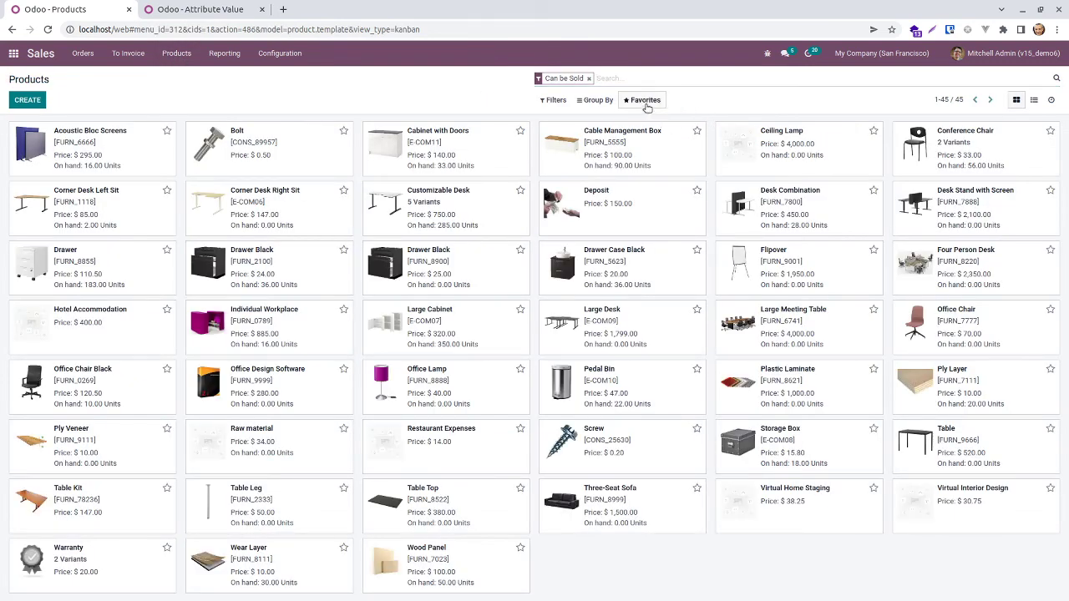
pyautogui.click(642, 100)
pyautogui.click(660, 139)
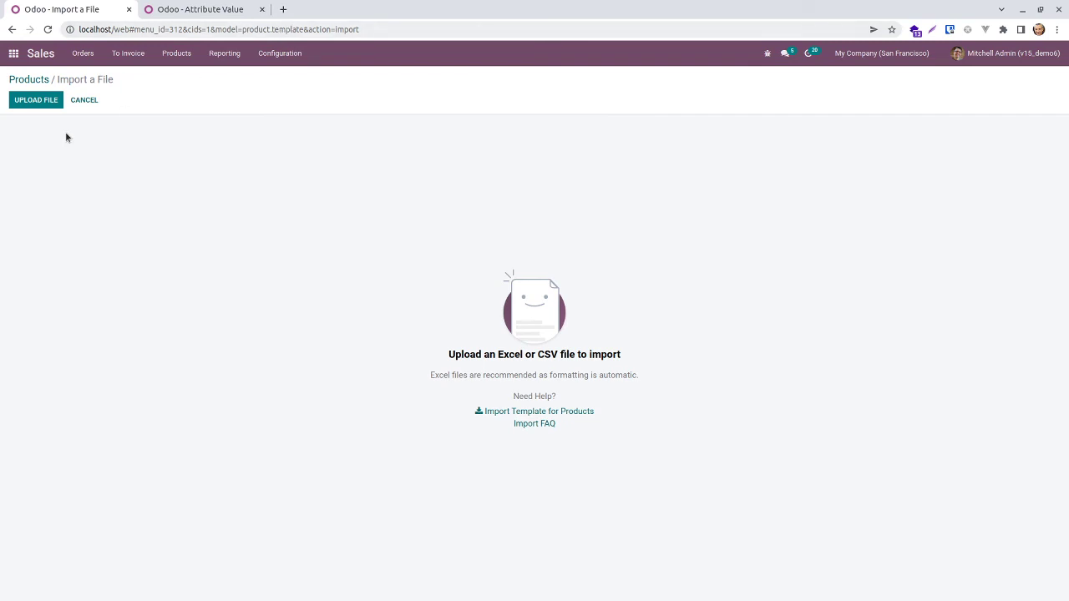
pyautogui.click(40, 100)
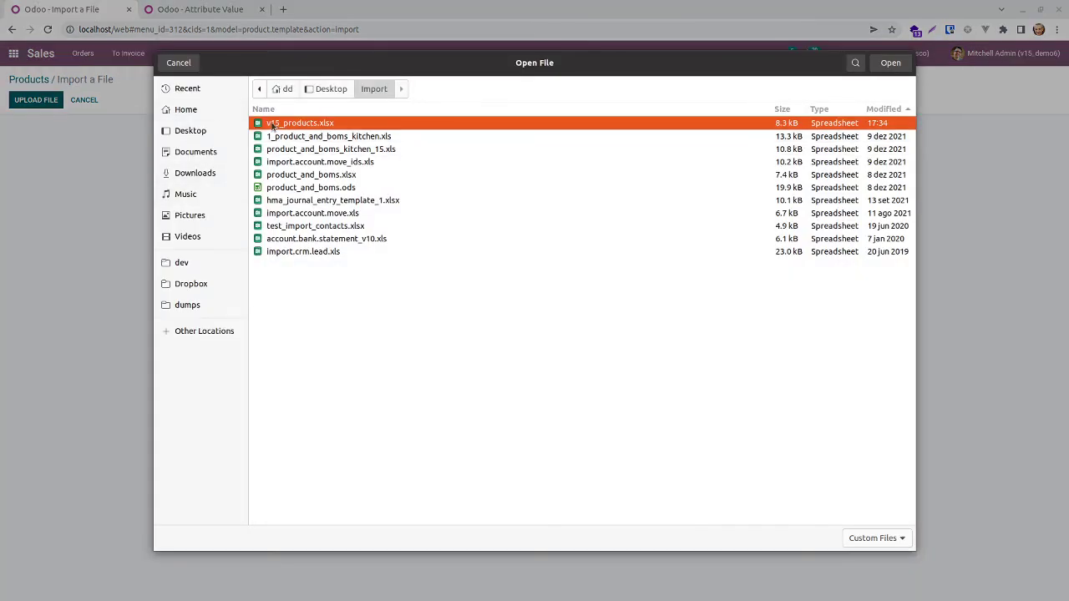
pyautogui.doubleClick(272, 125)
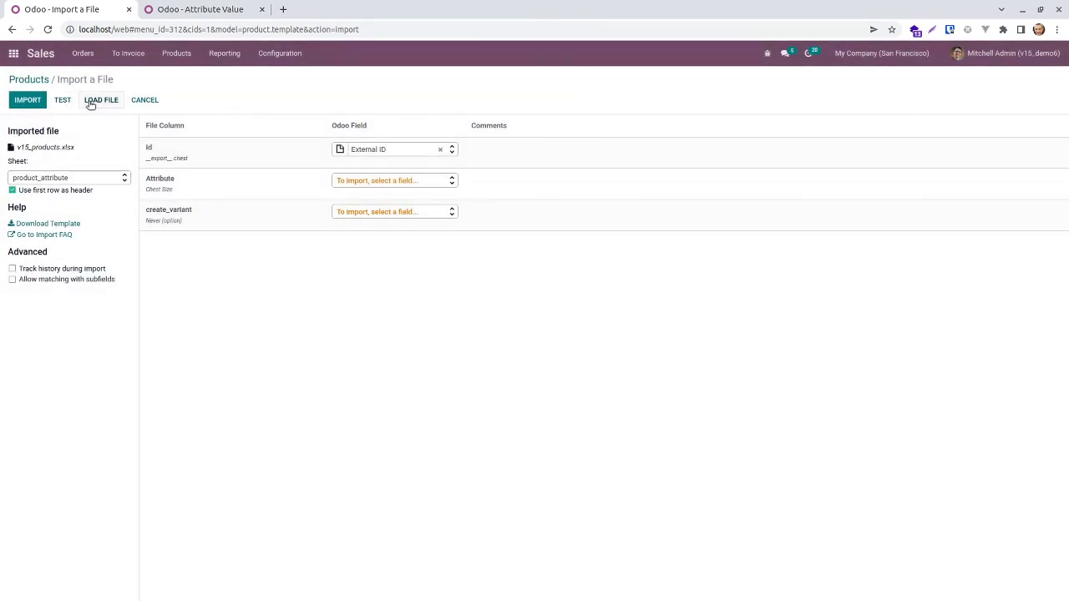
# - Select the product_template sheet, test the mapping, and import the two T-shirts
pyautogui.click(50, 177)
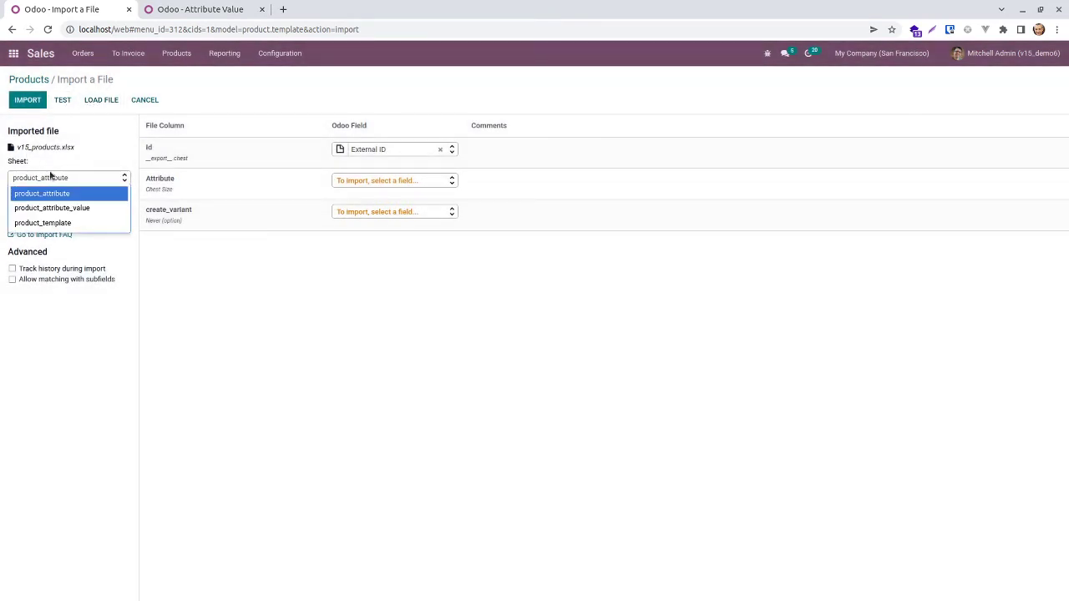
pyautogui.click(56, 218)
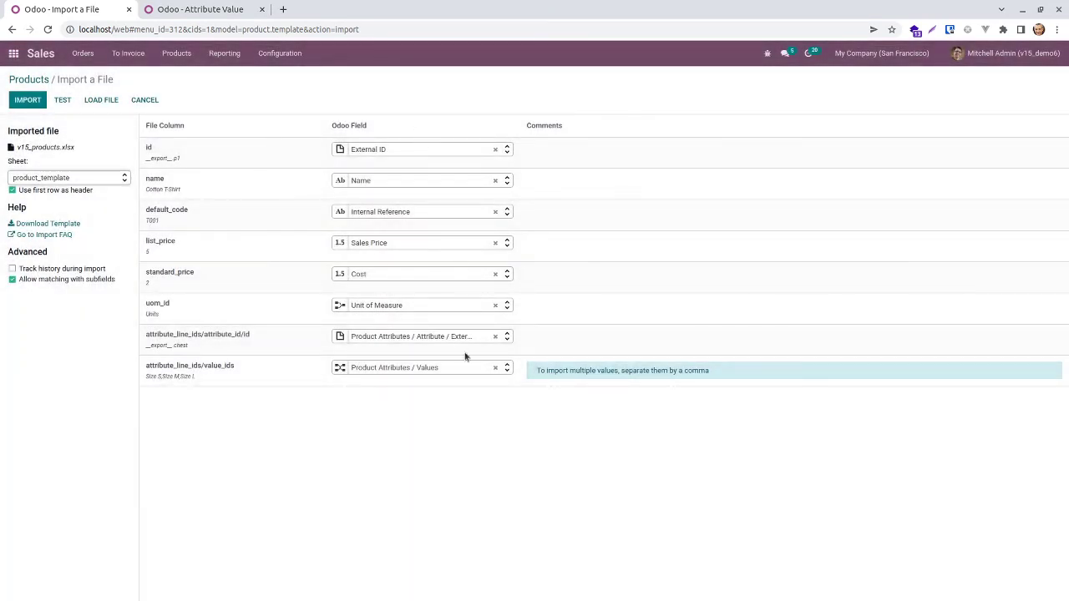
pyautogui.click(63, 100)
pyautogui.click(104, 100)
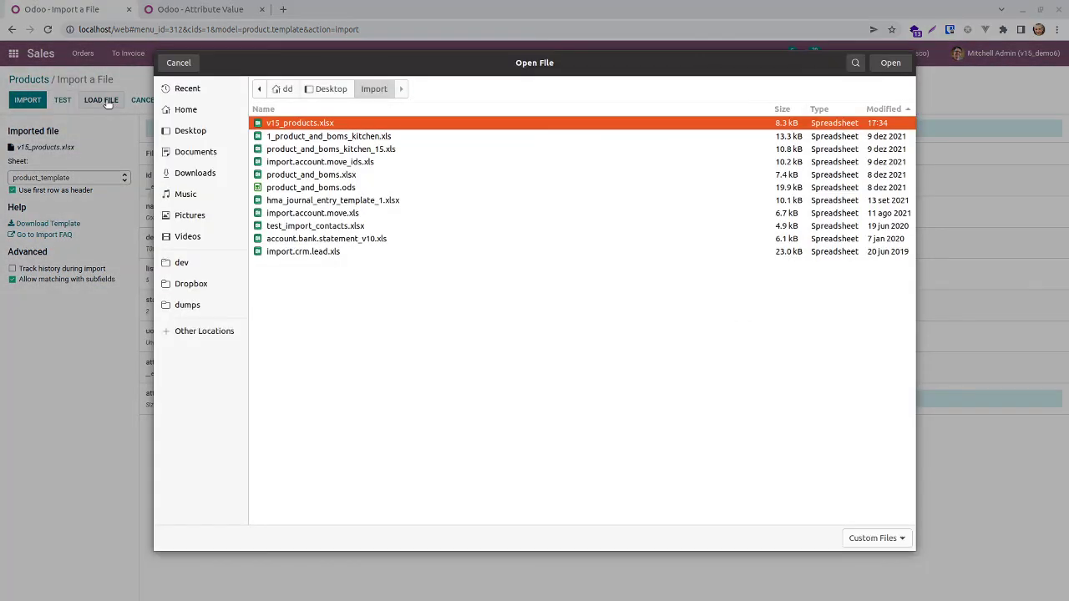
pyautogui.click(178, 63)
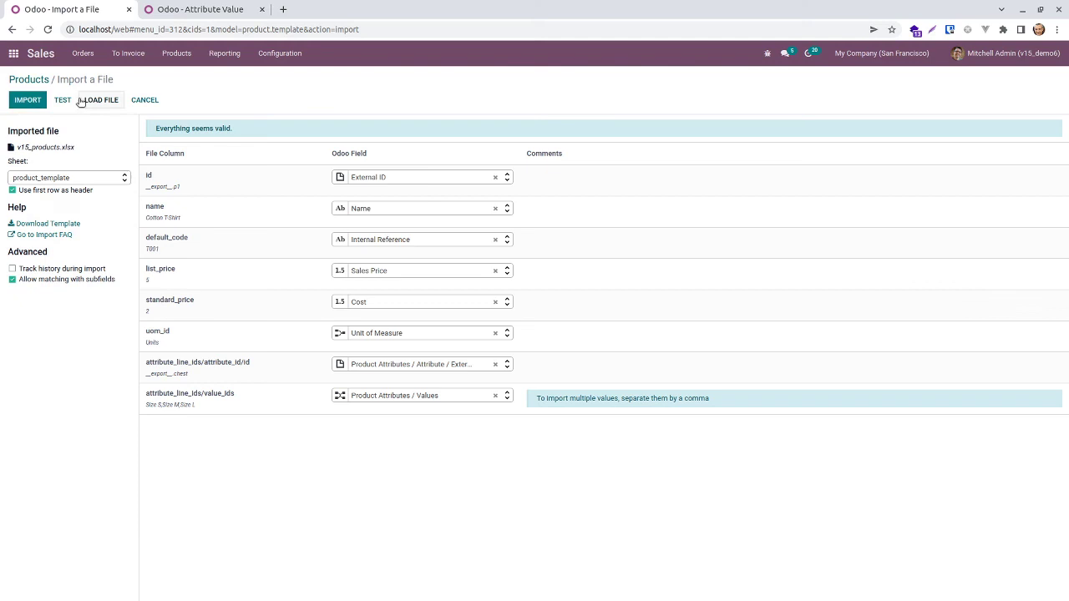
pyautogui.click(31, 98)
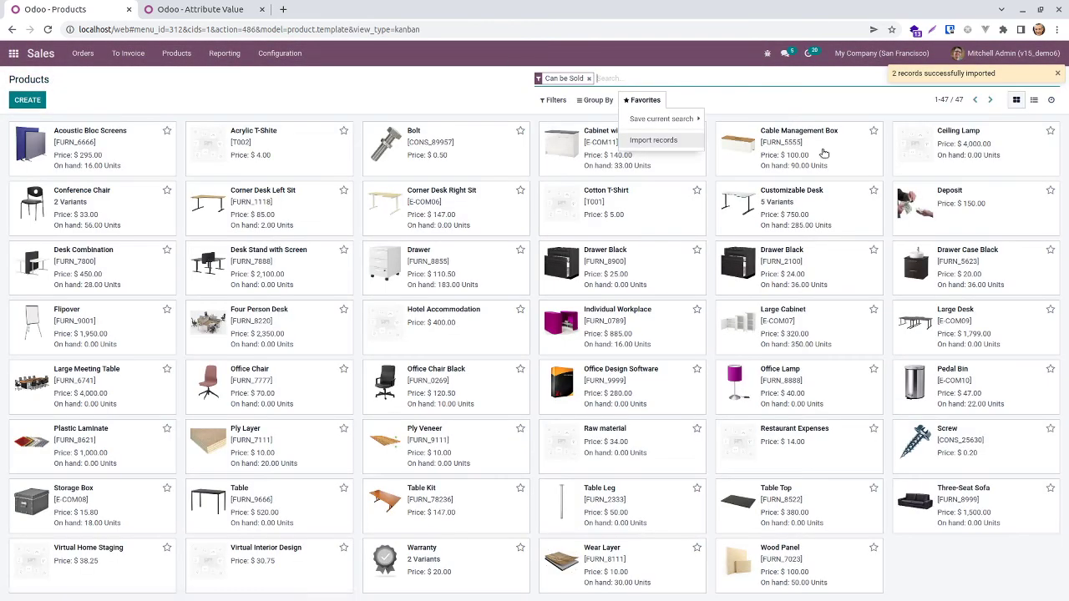
# - Search products for 't-', check Cotton T-Shirt's variants, then page to Acrylic T-Shite
pyautogui.click(661, 119)
pyautogui.click(628, 78)
pyautogui.write('t')
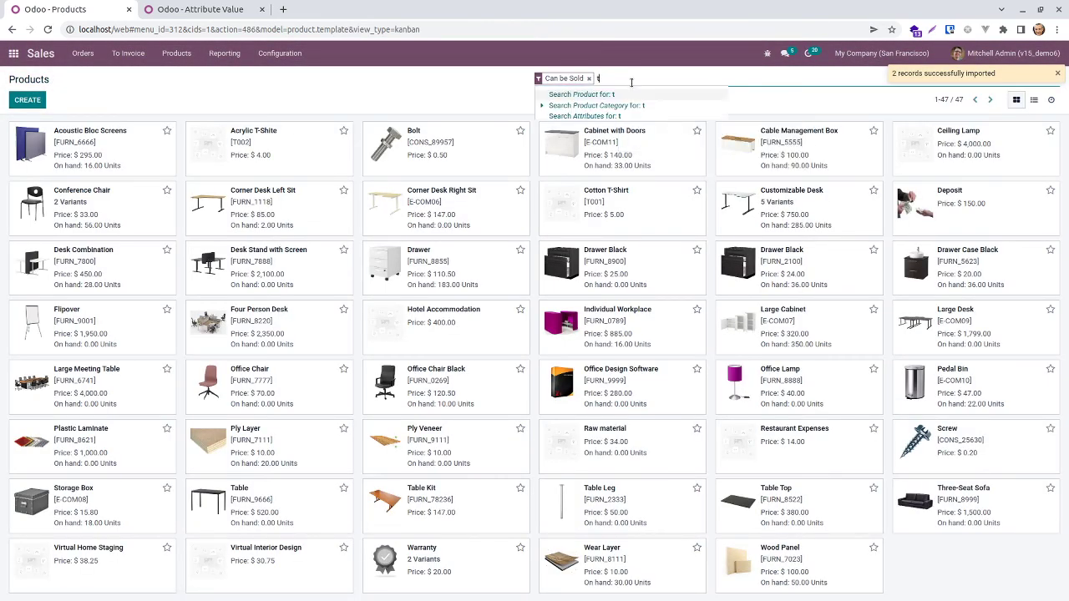
pyautogui.write('-')
pyautogui.press('Return')
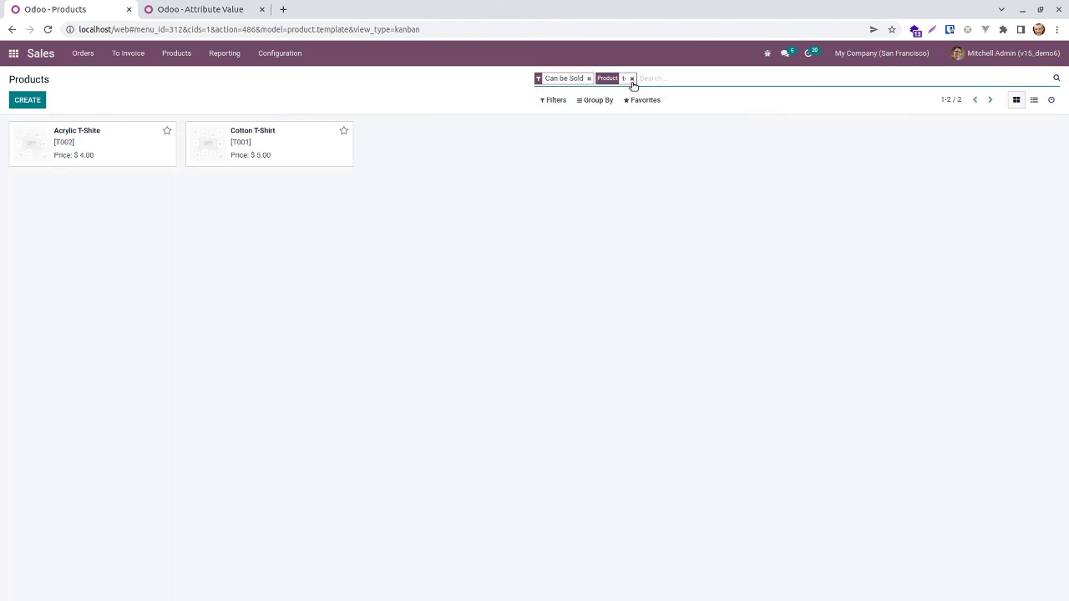
pyautogui.click(283, 131)
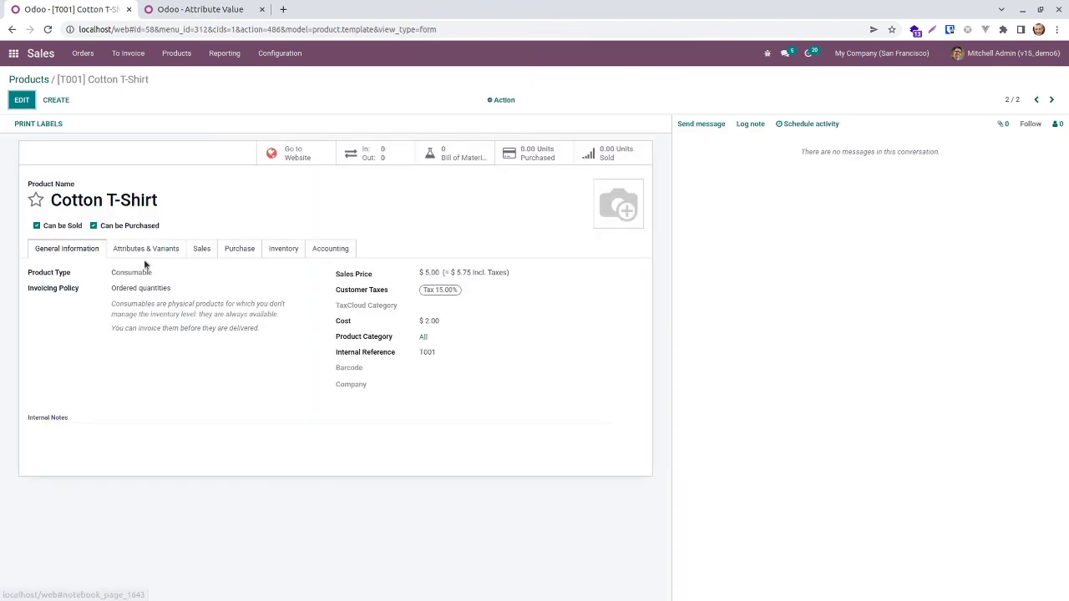
pyautogui.click(141, 250)
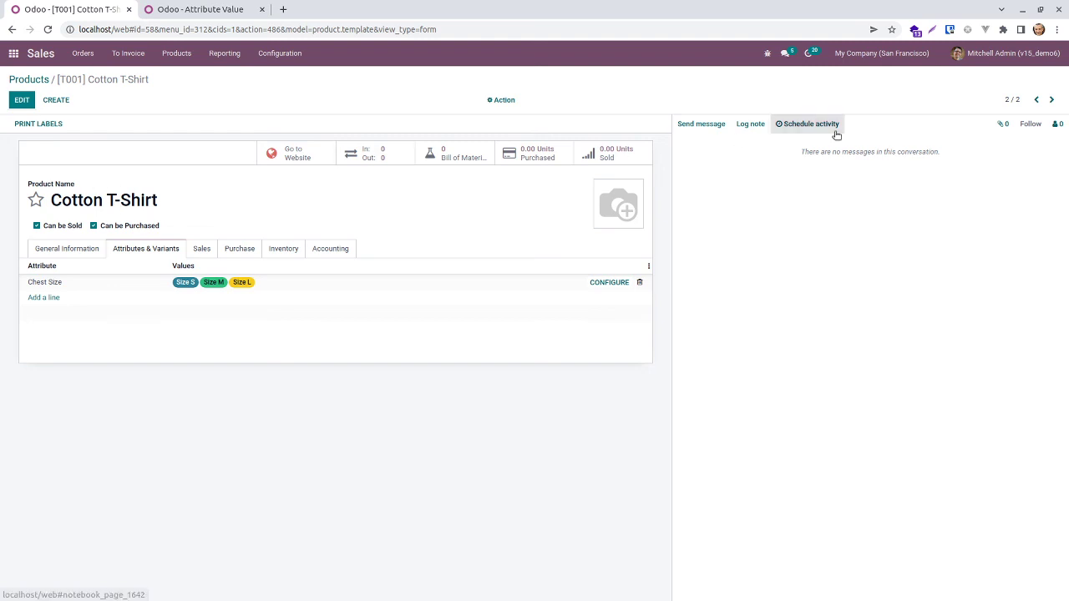
pyautogui.click(1037, 99)
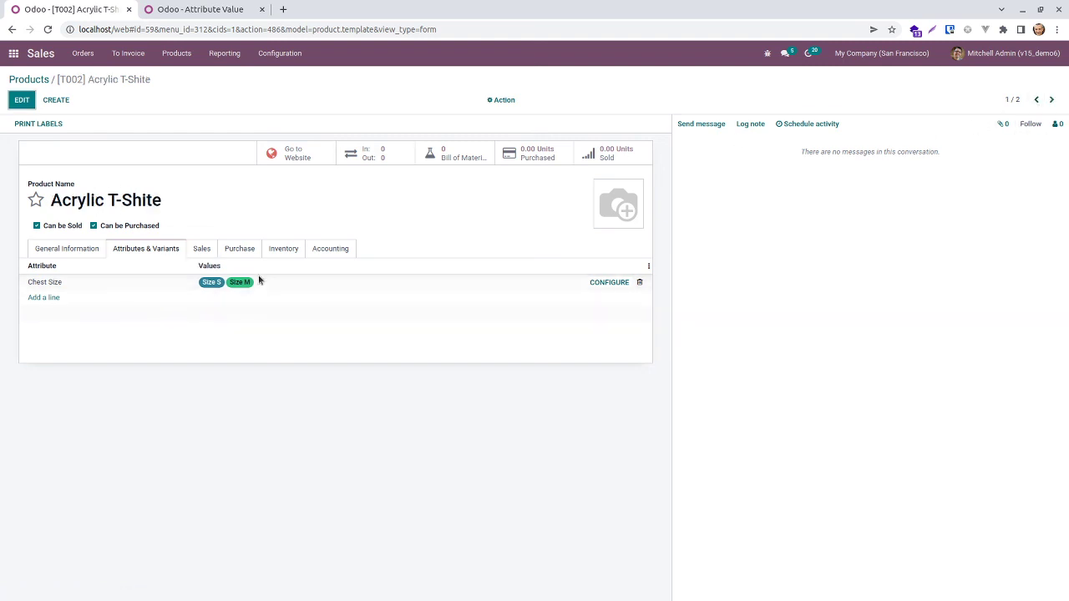